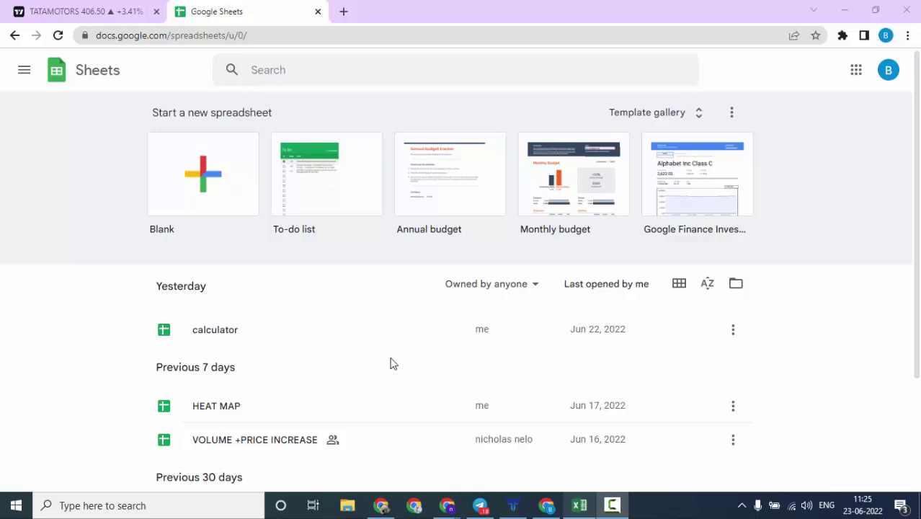
Create a blank spreadsheet titled 'open high low scanner'.
left_click(201, 182)
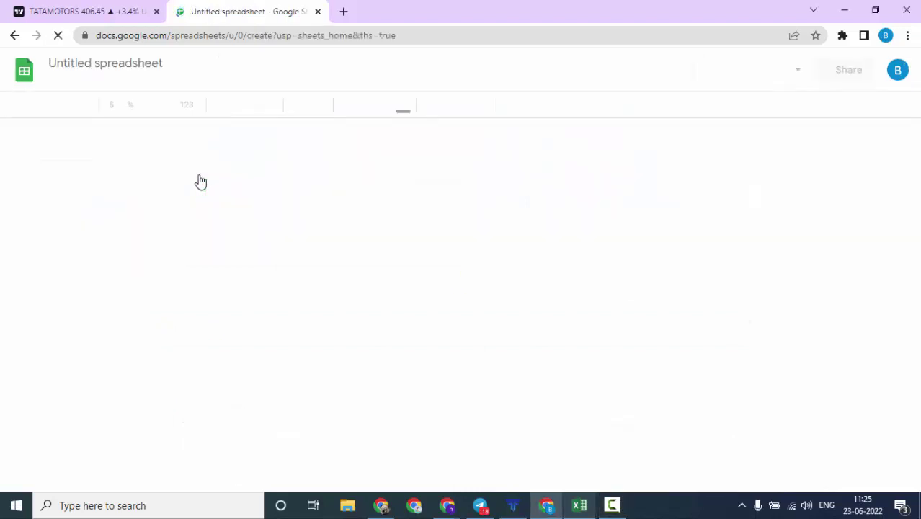
left_click(132, 64)
type("open hi")
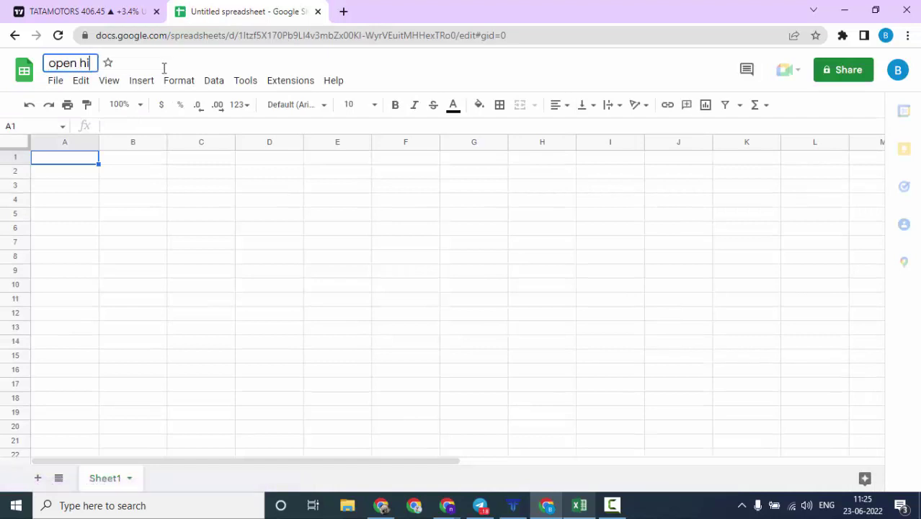
type("gh low s")
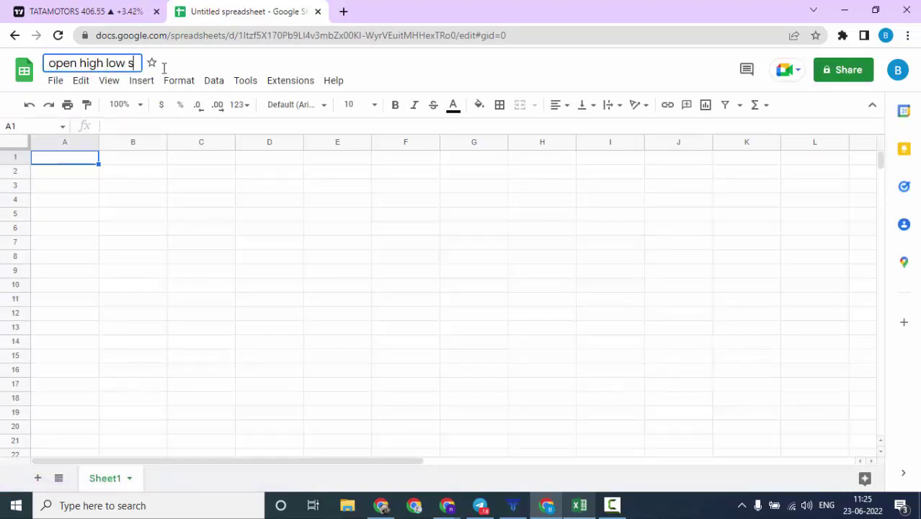
type("canner")
left_click(148, 201)
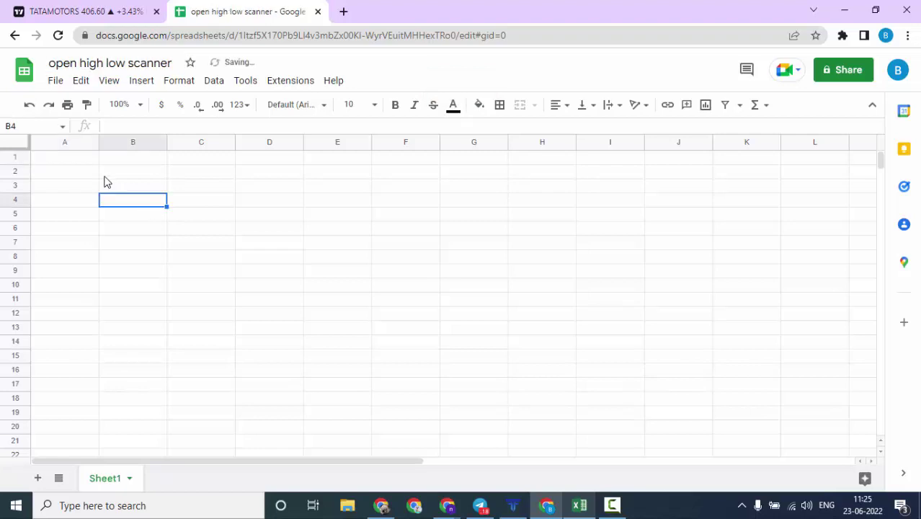
left_click(64, 160)
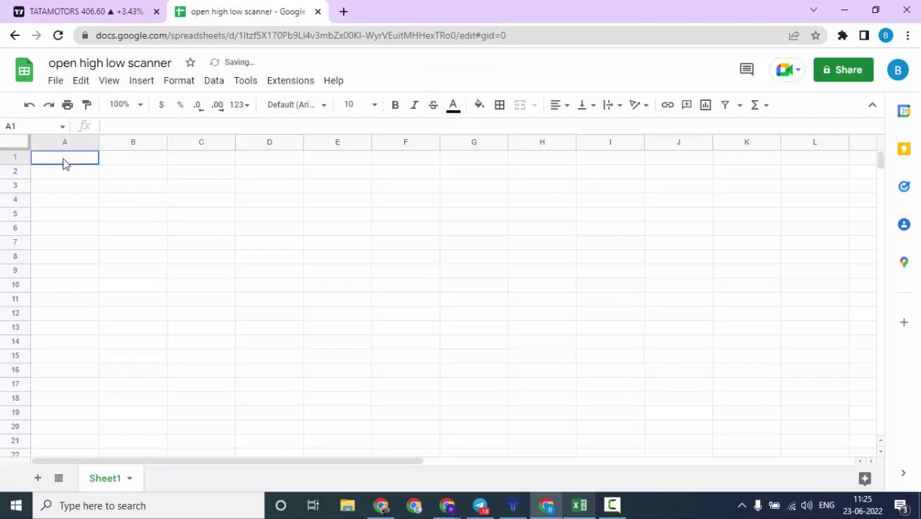
Go to nseindia.com and open the Pre-Open Market page.
left_click(343, 11)
type("nse")
left_click(339, 15)
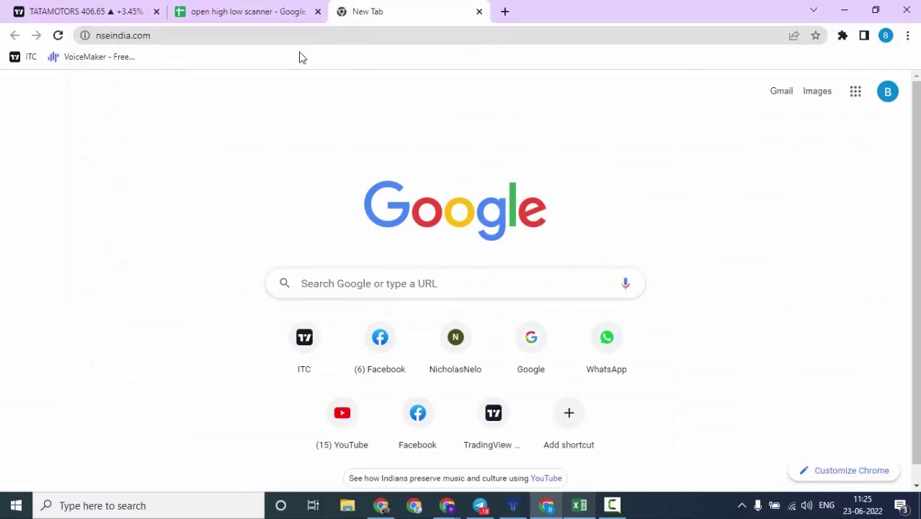
left_click(272, 34)
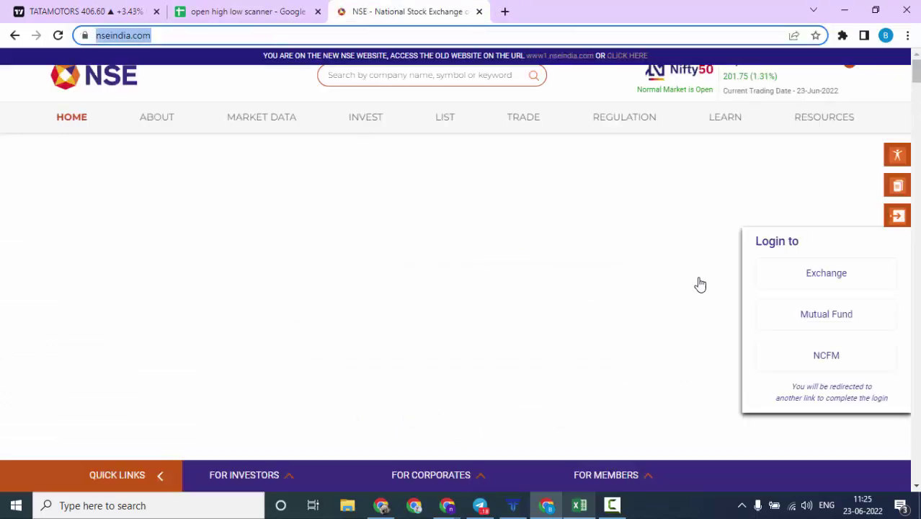
mouse_move(240, 139)
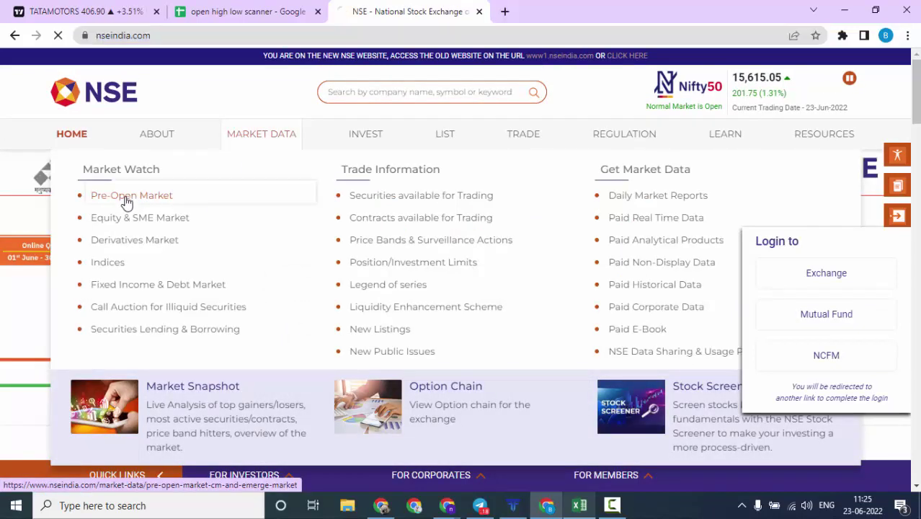
left_click(127, 196)
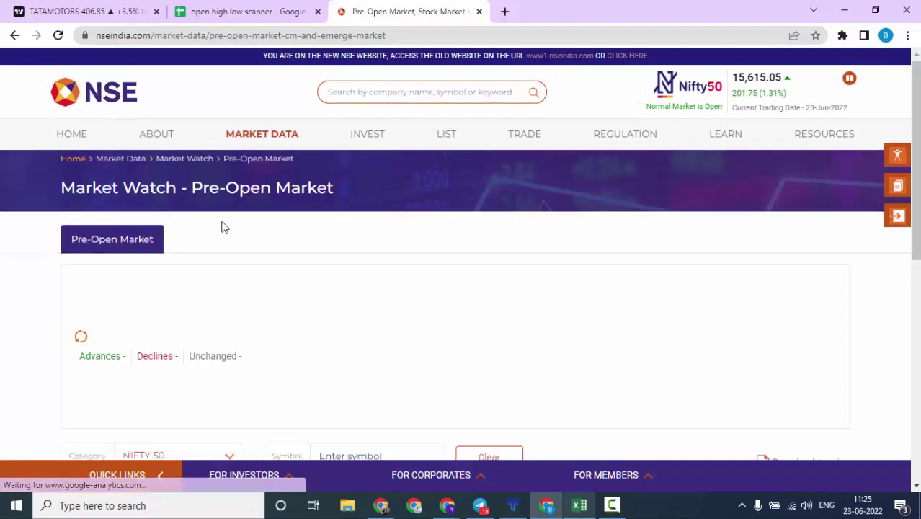
Show Securities in F&O pre-open data, download it as CSV and open it in Excel.
scroll(222, 227, "down", 2)
scroll(222, 227, "down", 2)
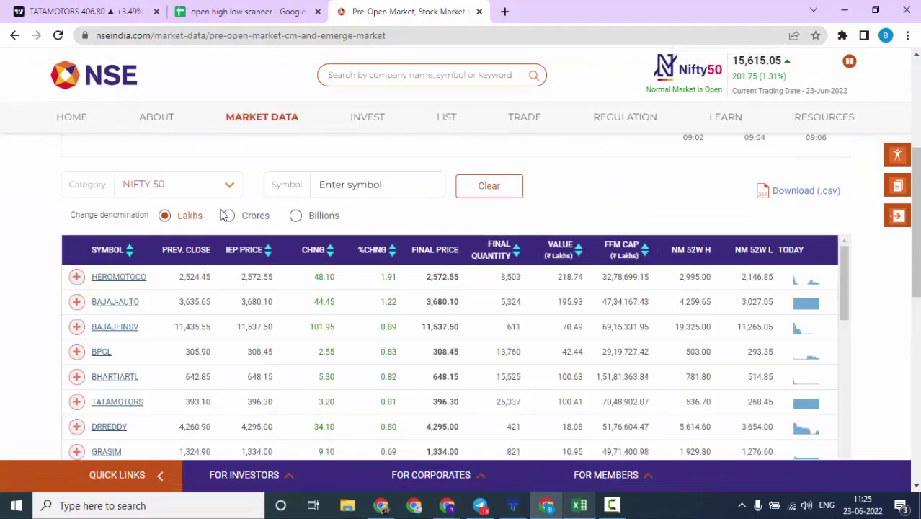
left_click(229, 193)
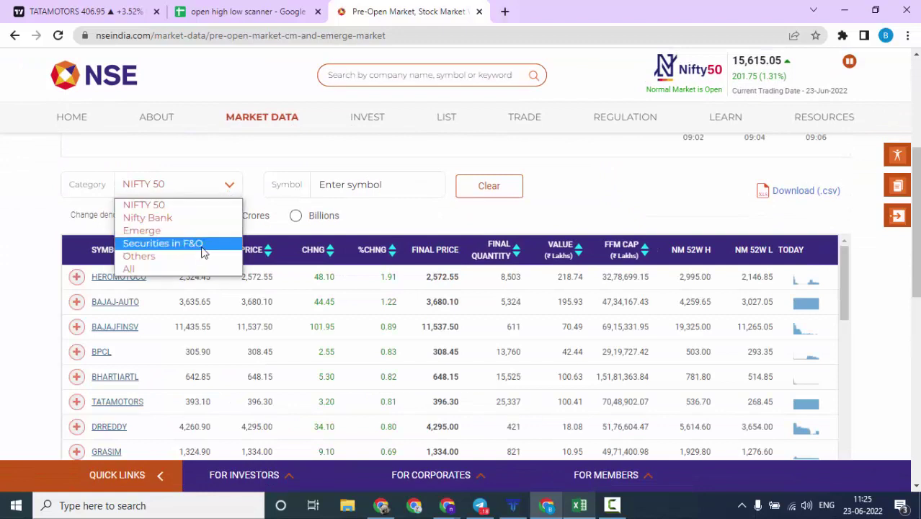
left_click(202, 242)
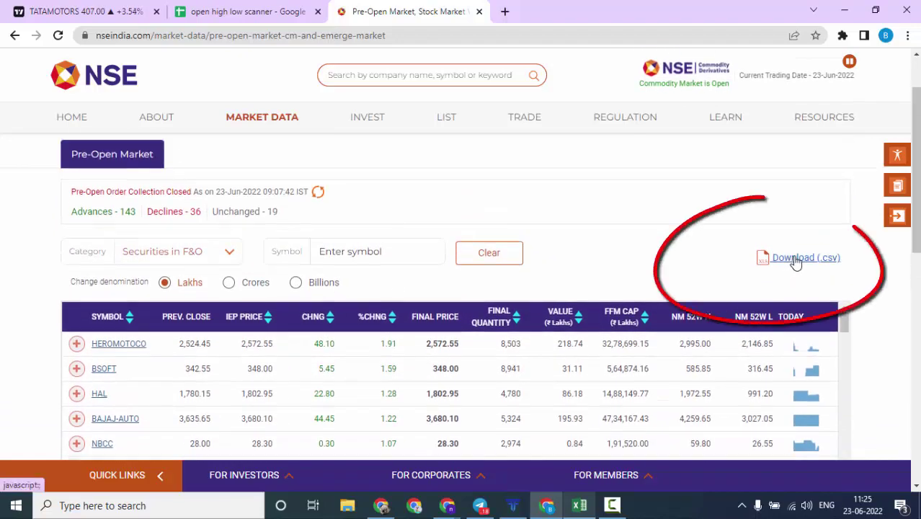
left_click(796, 263)
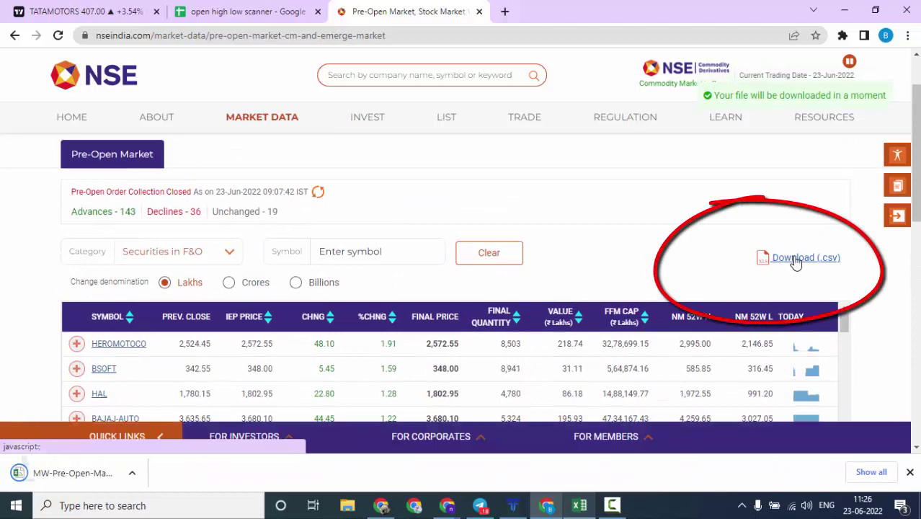
left_click(79, 474)
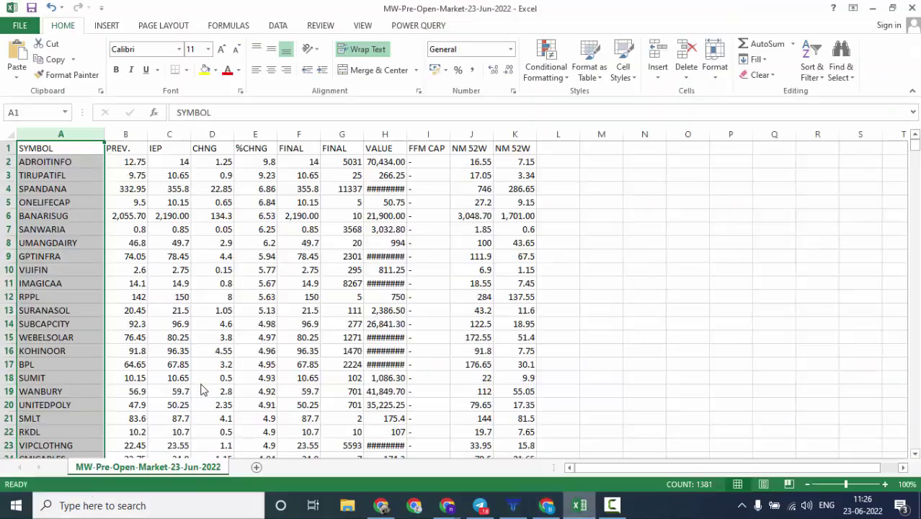
Autofit and copy Excel's SYMBOL column, then return to the browser.
double_click(61, 133)
left_click(63, 134)
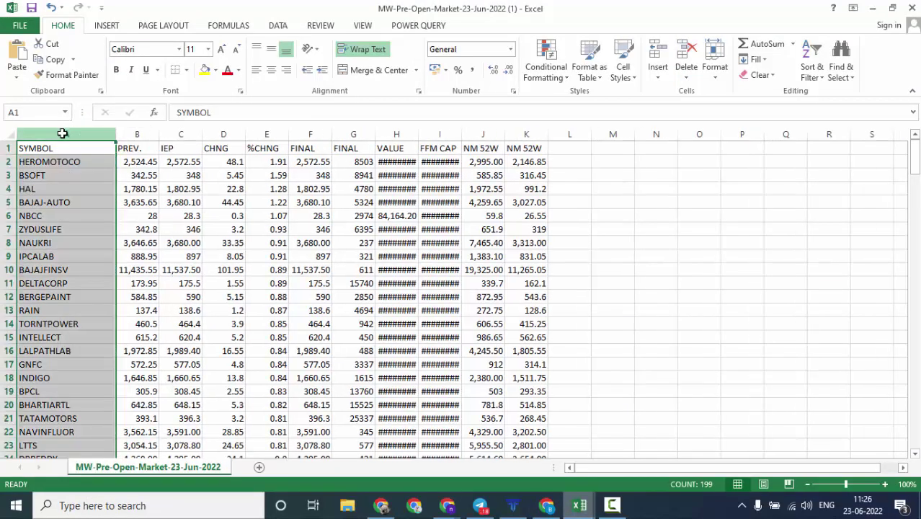
key("ctrl+c")
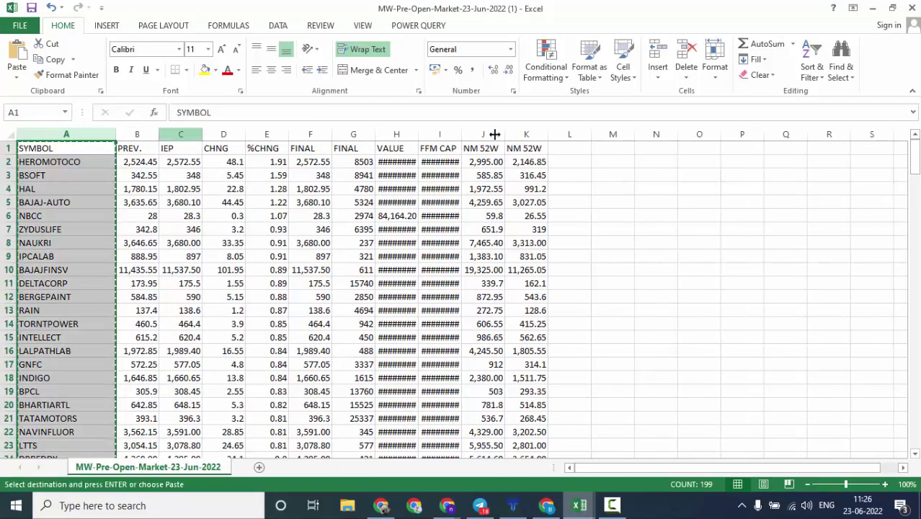
left_click(872, 8)
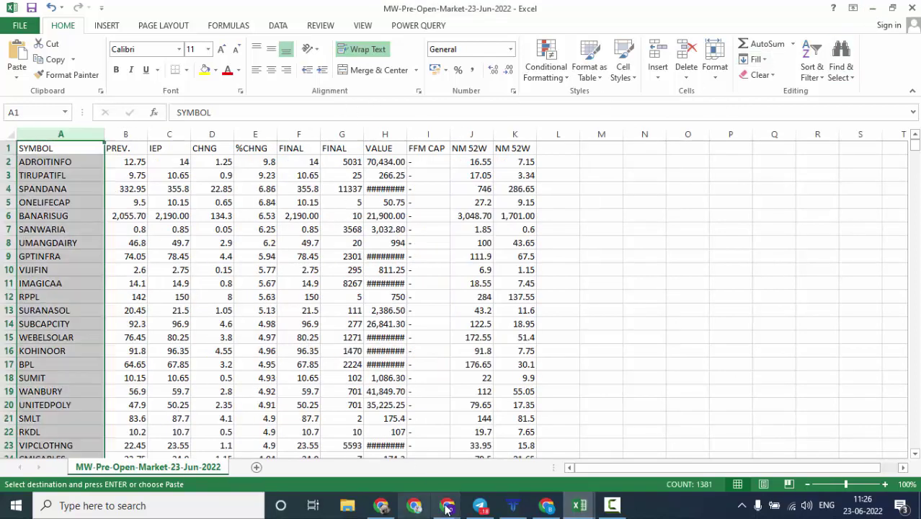
left_click(547, 507)
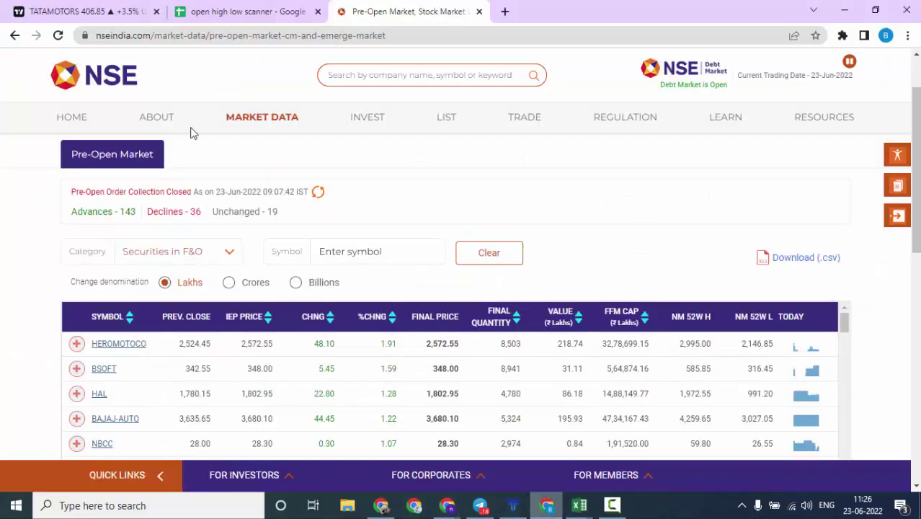
Paste the copied F&O symbols into column A of the scanner sheet and autofit it.
left_click(245, 12)
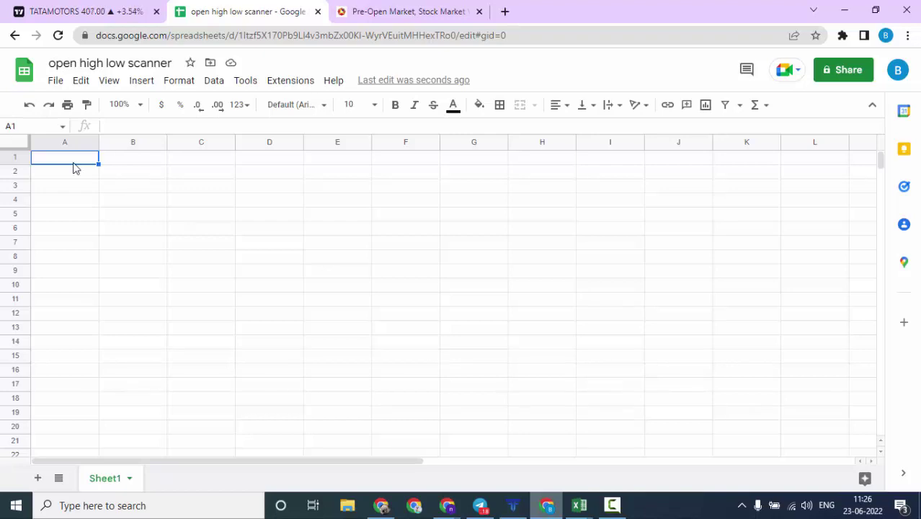
key("ctrl+v")
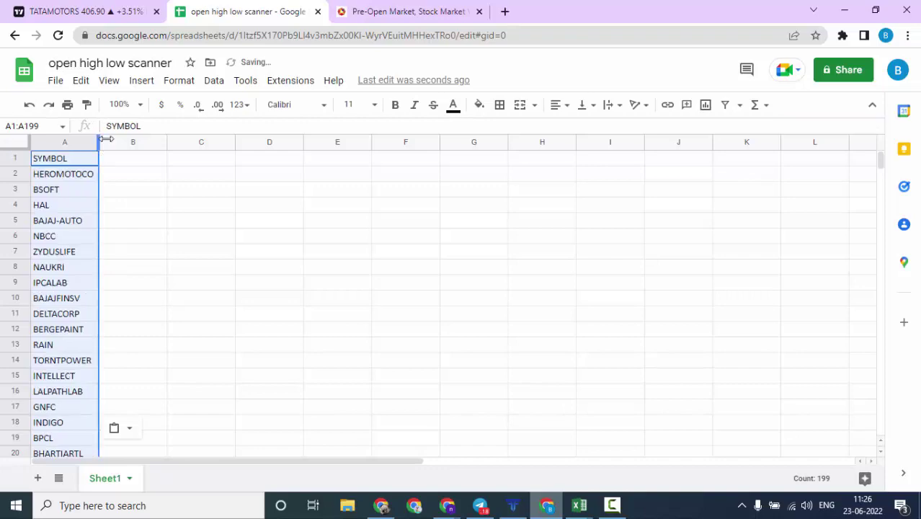
double_click(106, 138)
left_click(129, 209)
scroll(150, 288, "down", 10)
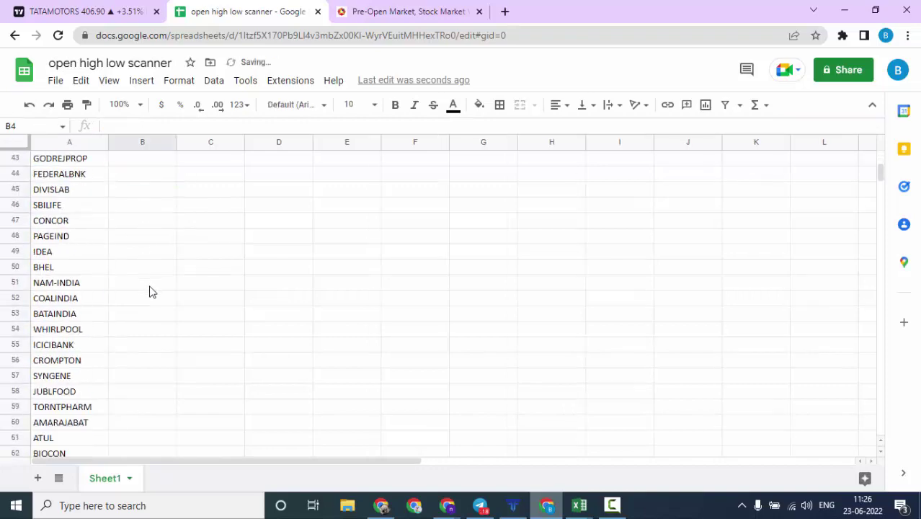
scroll(151, 291, "down", 10)
scroll(152, 291, "down", 4)
scroll(151, 291, "down", 11)
scroll(152, 293, "down", 7)
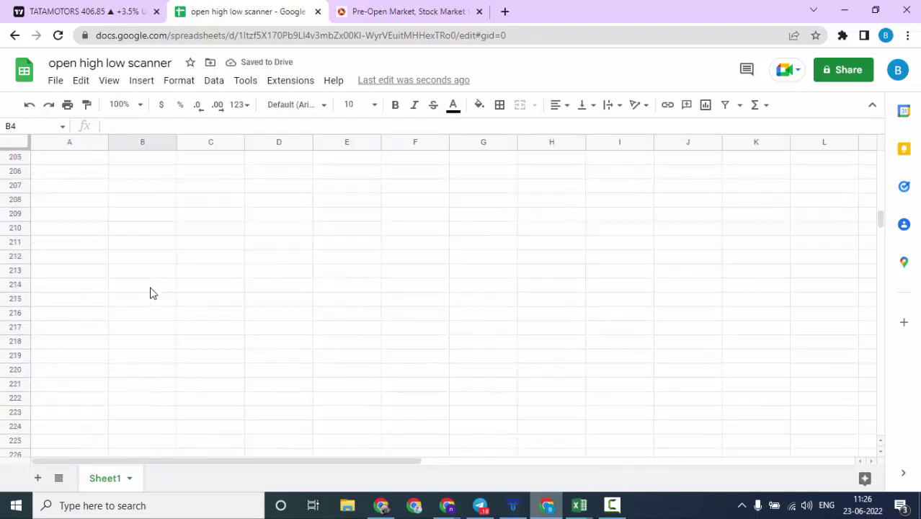
scroll(144, 292, "up", 4)
scroll(135, 280, "up", 8)
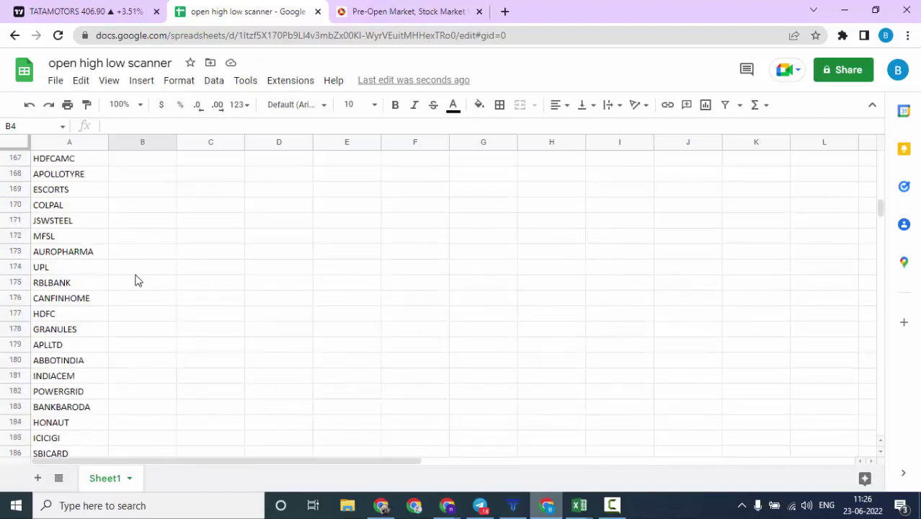
scroll(136, 280, "up", 9)
scroll(137, 274, "up", 9)
scroll(138, 269, "up", 7)
scroll(140, 270, "up", 8)
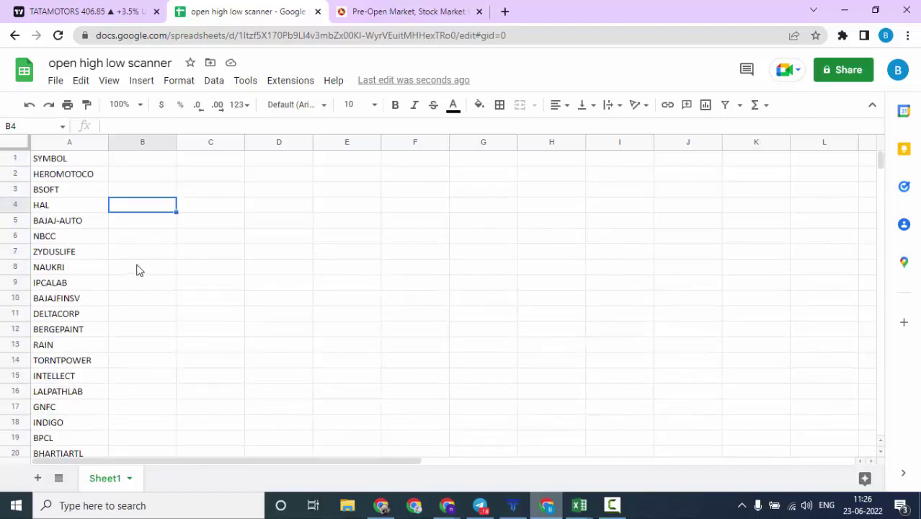
Add the headers OPEN, HIGH and LOW in B1:D1.
left_click(139, 164)
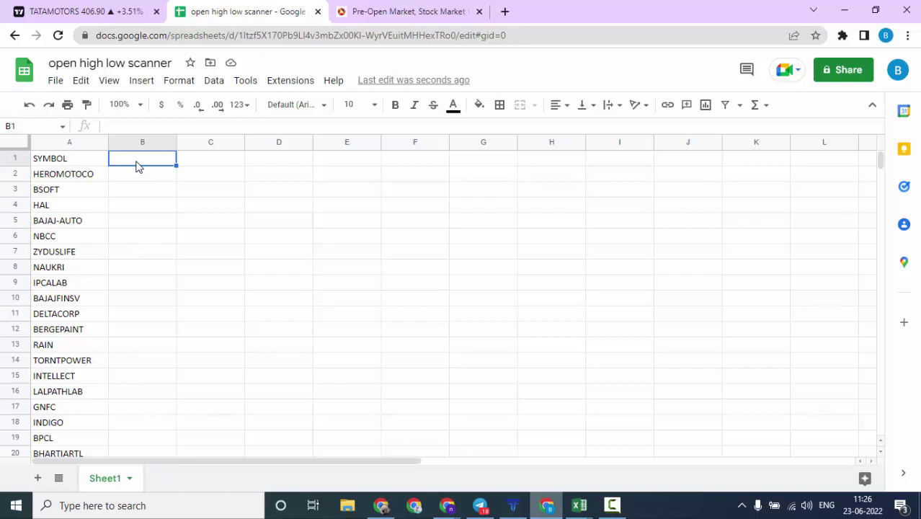
type("OPEN")
key("Tab")
type("HIG")
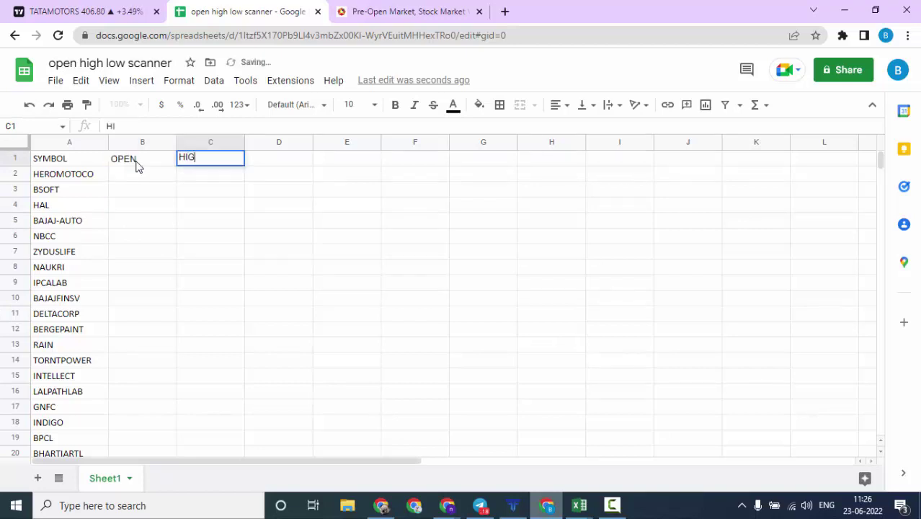
key("Tab")
type("LOW")
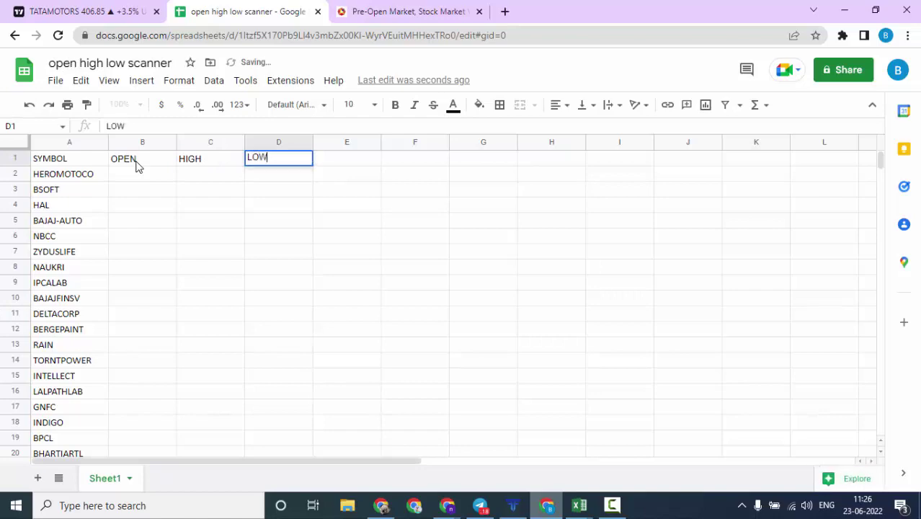
left_click(140, 182)
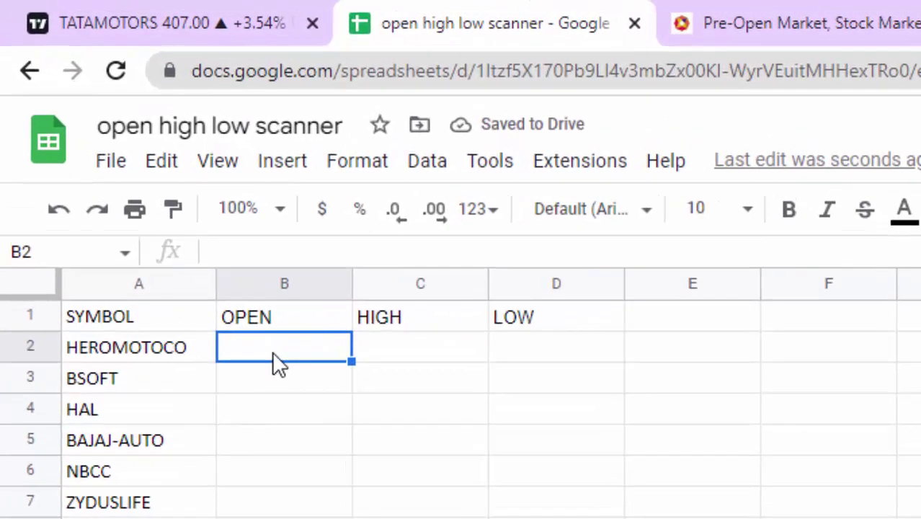
Enter =GOOGLEFINANCE("NSE:"&A2,"PRICEOPEN") in B2 for HEROMOTOCO's open price.
type("=GOO")
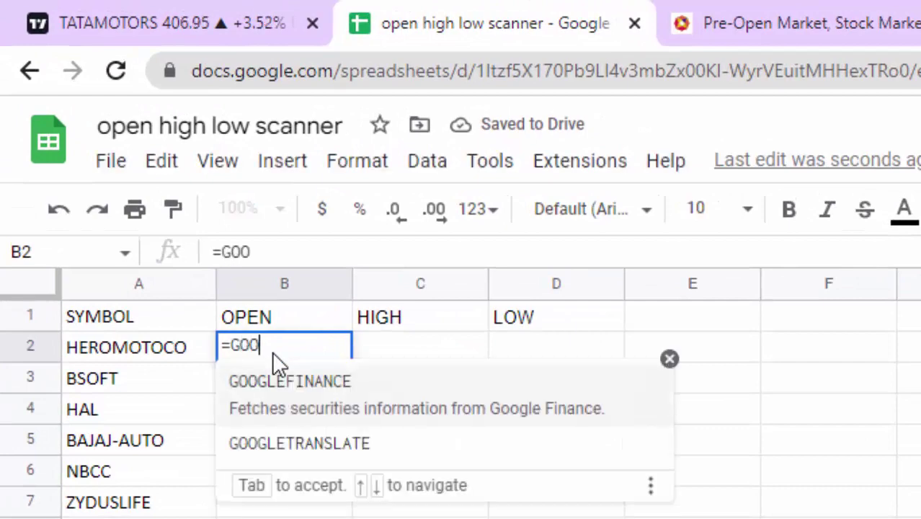
type("GL")
left_click(285, 389)
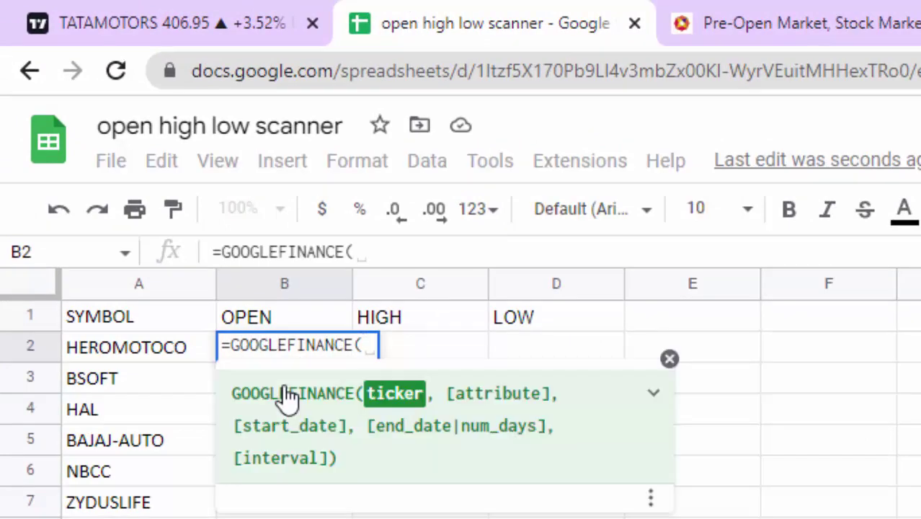
type("\"NSE")
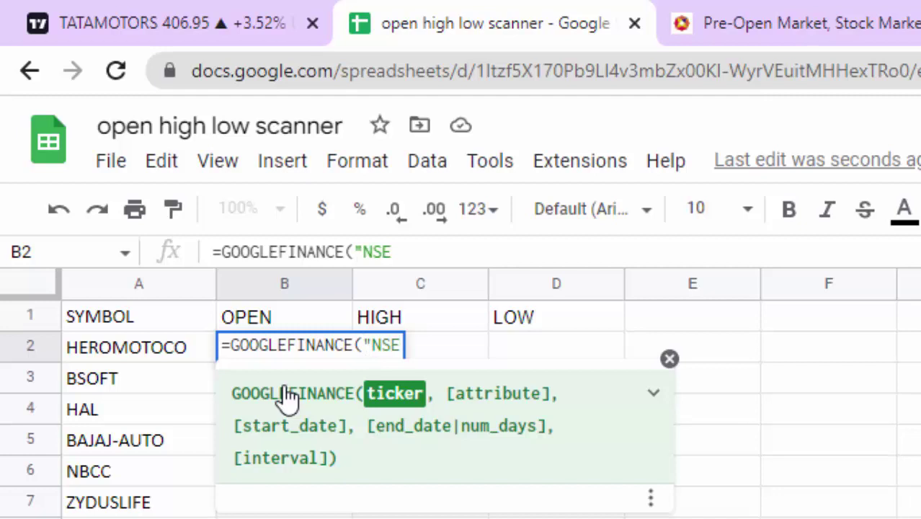
type(":\"&")
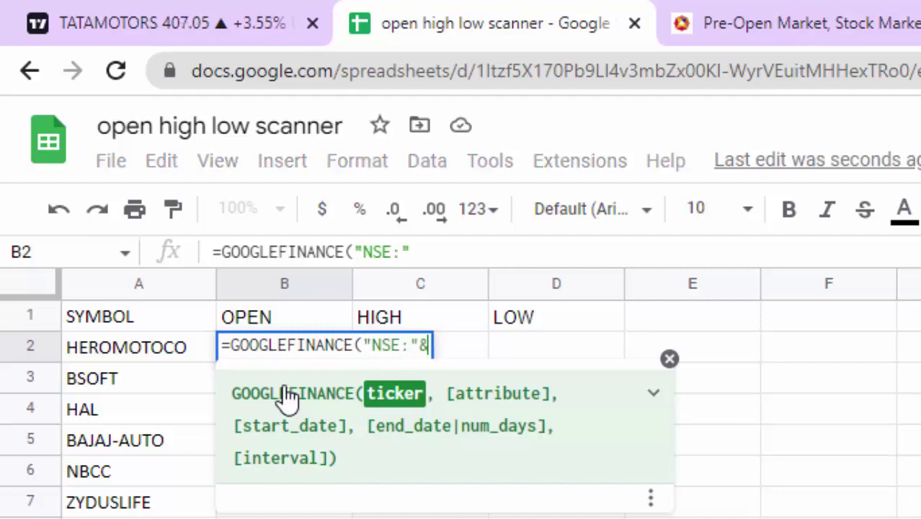
left_click(116, 357)
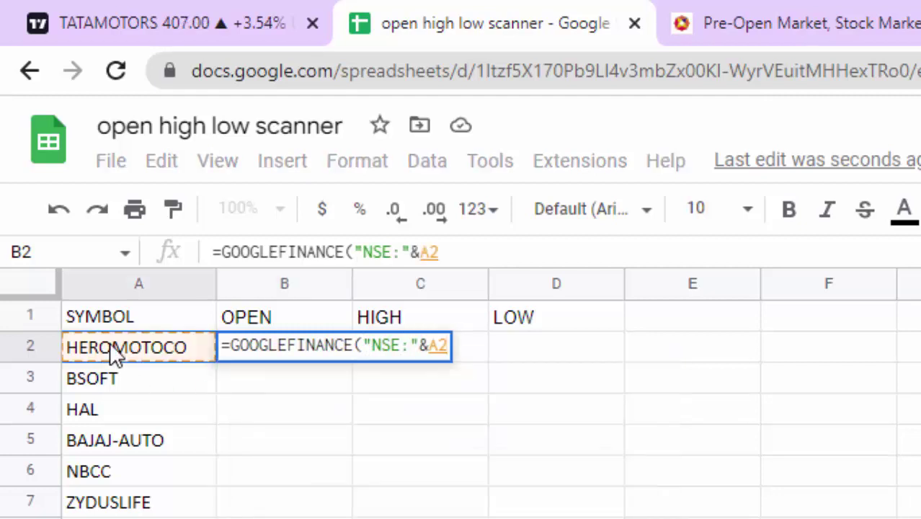
type(",\"PRI")
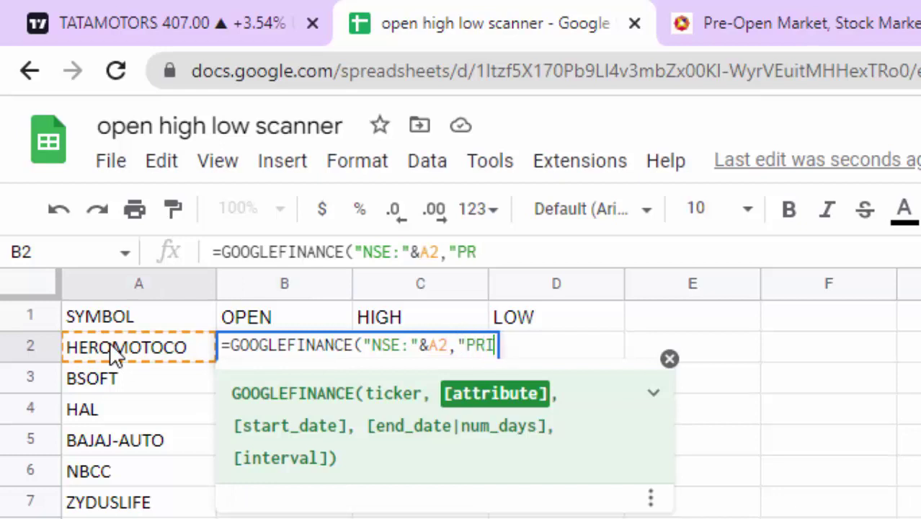
type("CEOPEN")
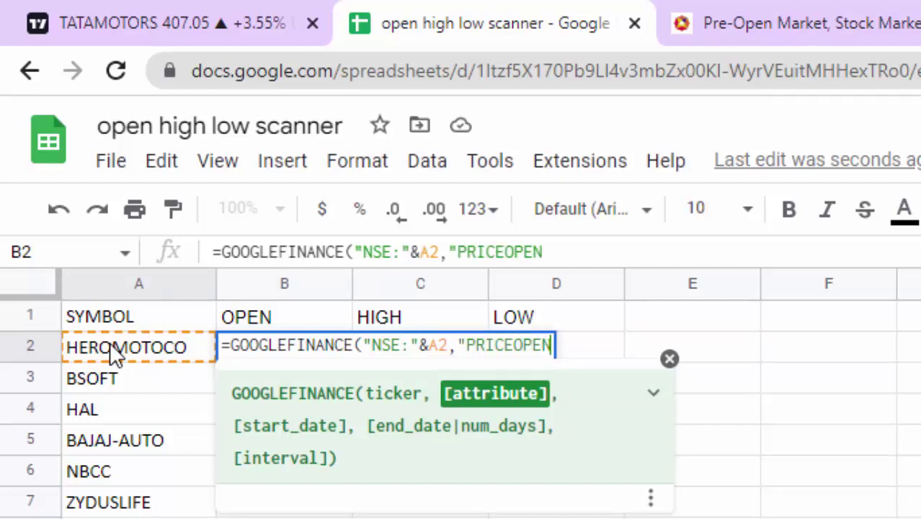
type("\")")
key("Return")
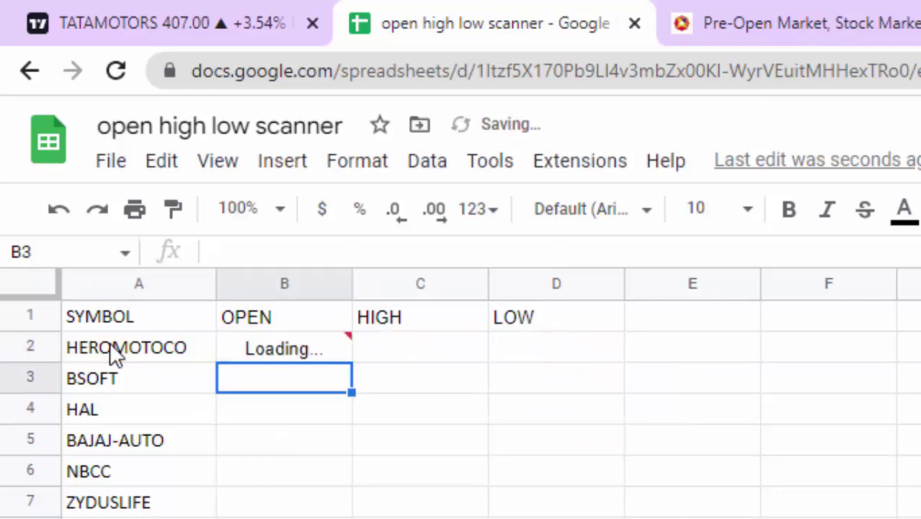
Copy B2's formula into C2 with the attribute changed to "HIGH".
left_click(367, 358)
left_click(294, 346)
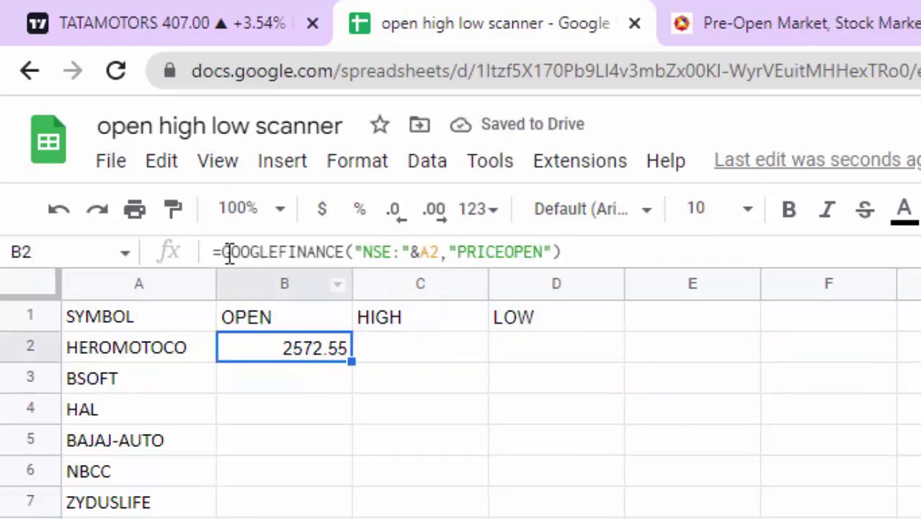
left_click_drag(222, 252, 583, 253)
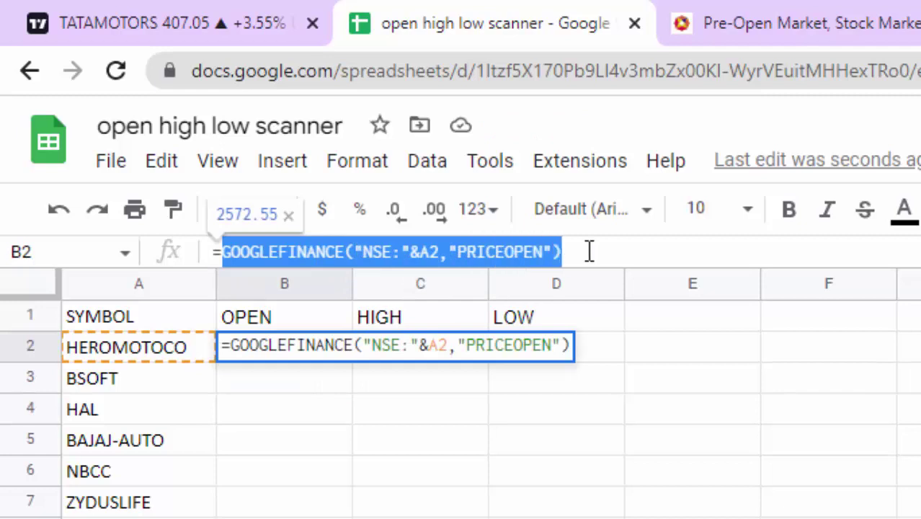
key("Return")
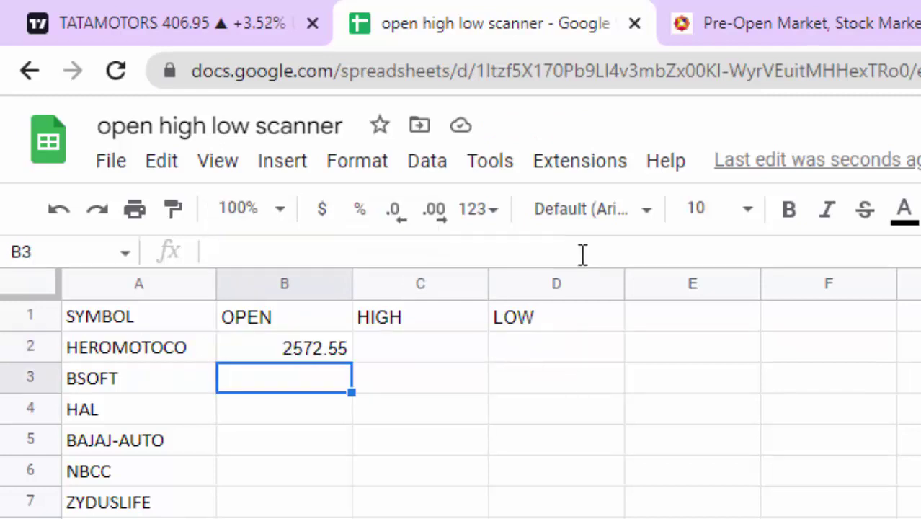
left_click(423, 354)
type("GOOGLEFINANCE(\"NSE:\"&A2,\"PRICEOPEN\")")
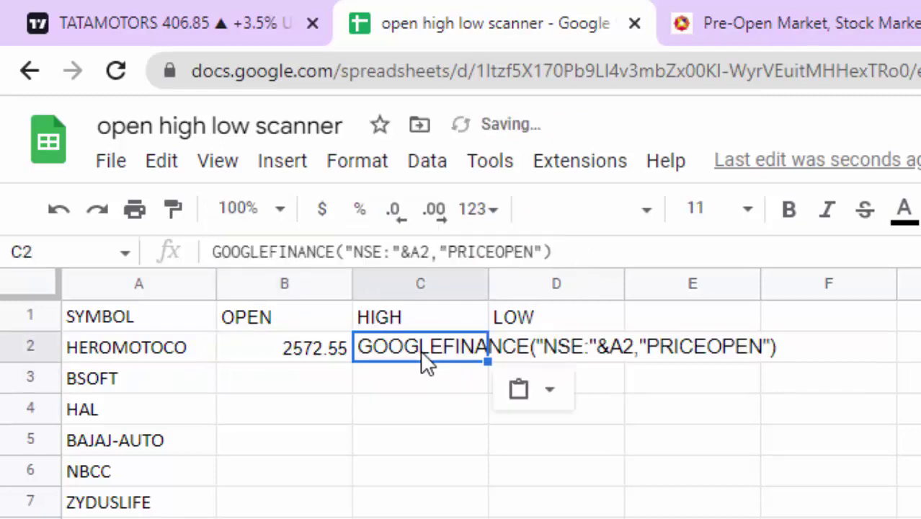
left_click(214, 252)
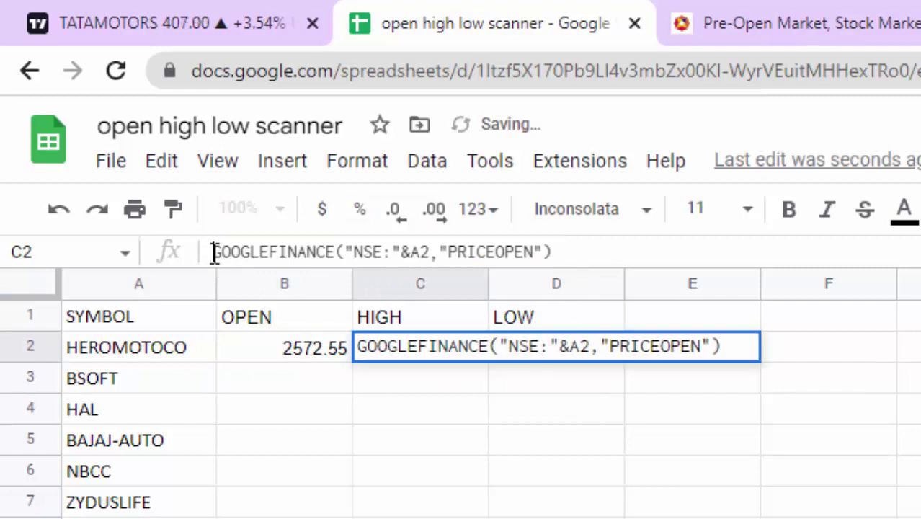
type("=")
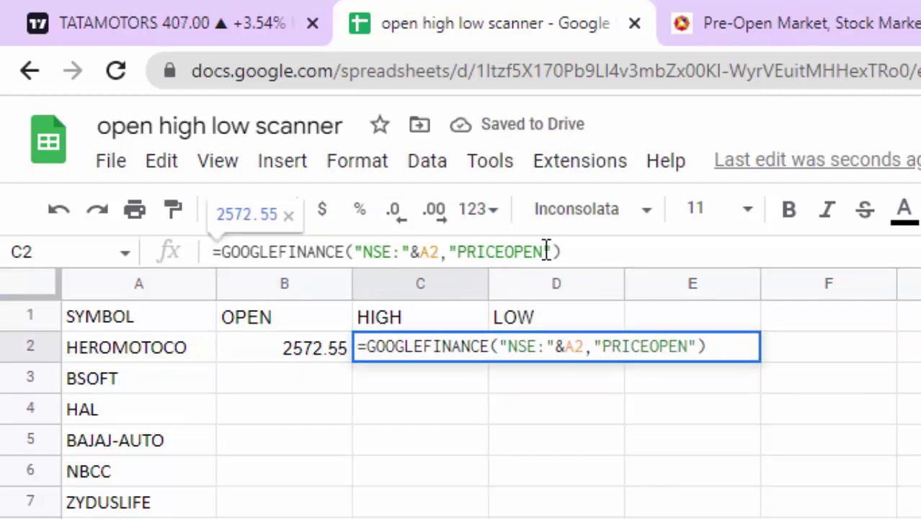
left_click(547, 251)
key("BackSpace")
key("BackSpace")
key("BackSpace")
key("BackSpace")
key("BackSpace")
key("BackSpace")
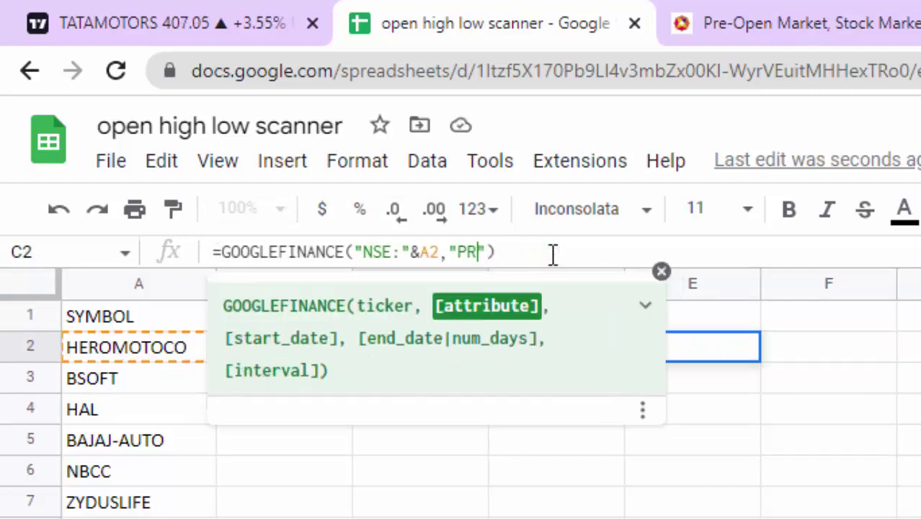
key("BackSpace")
key("BackSpace")
type("HIGH")
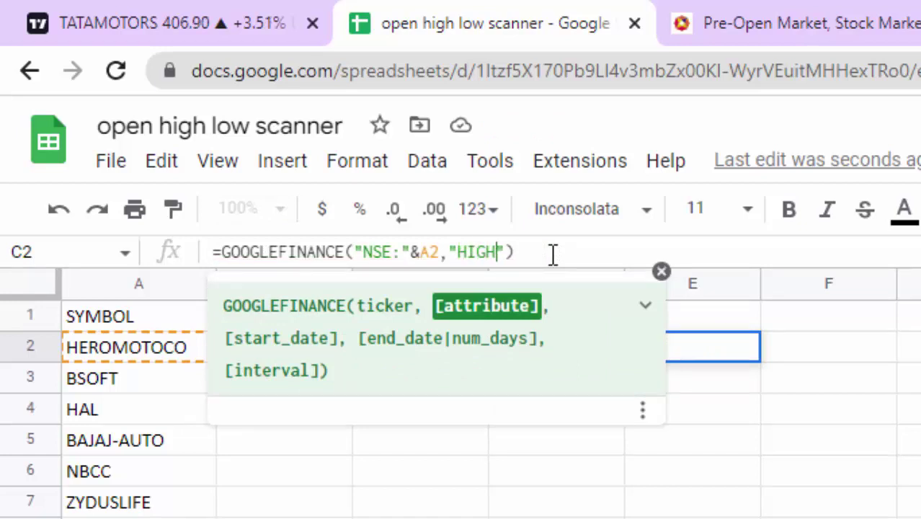
key("Return")
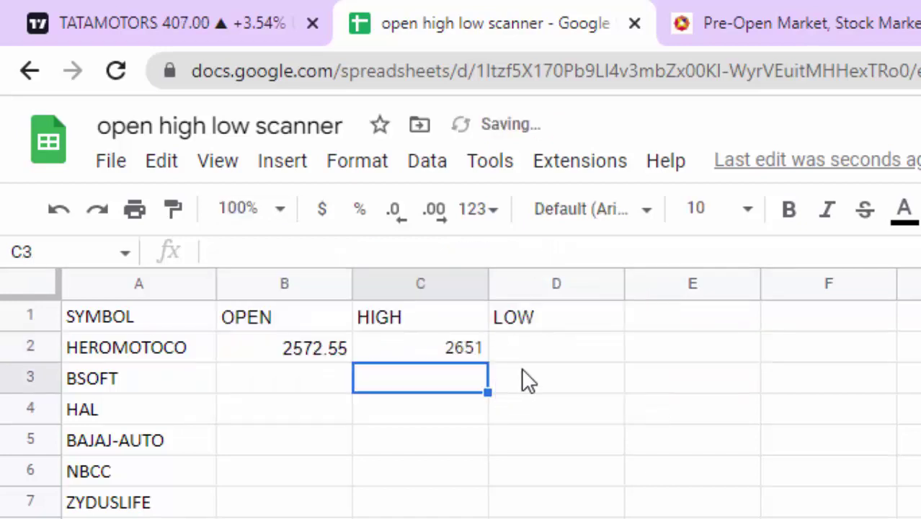
Paste the formula into D2 with the attribute "LOW", then check B2:D2.
left_click(540, 355)
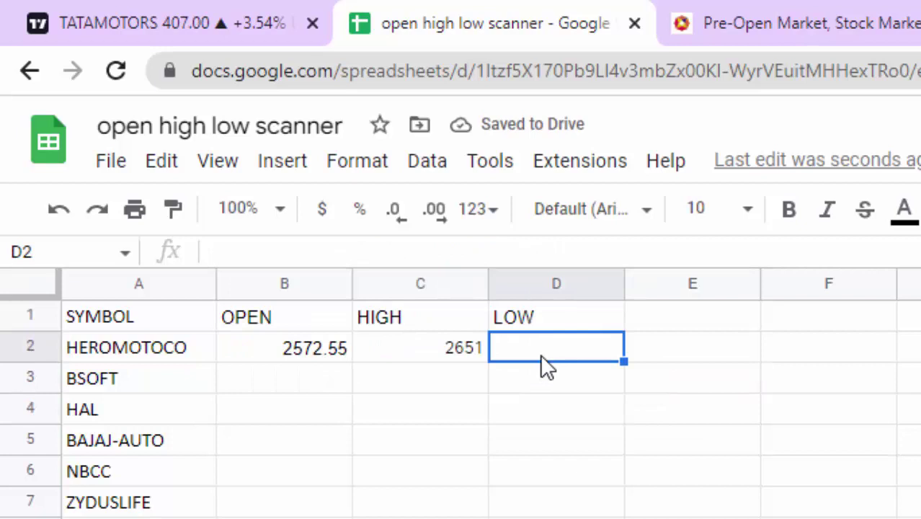
type("GOOGLEFINANCE(\"NSE:\"&A2,\"PRICEOPEN\")")
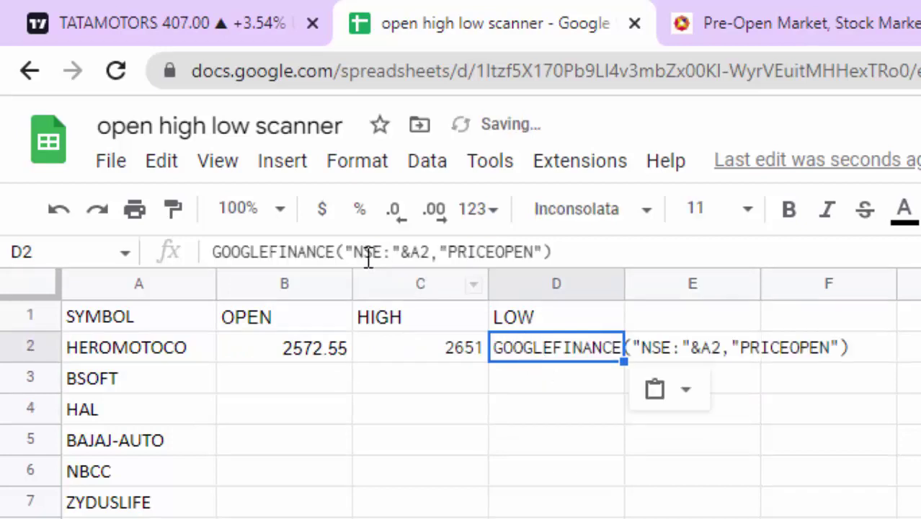
left_click(216, 252)
type("=")
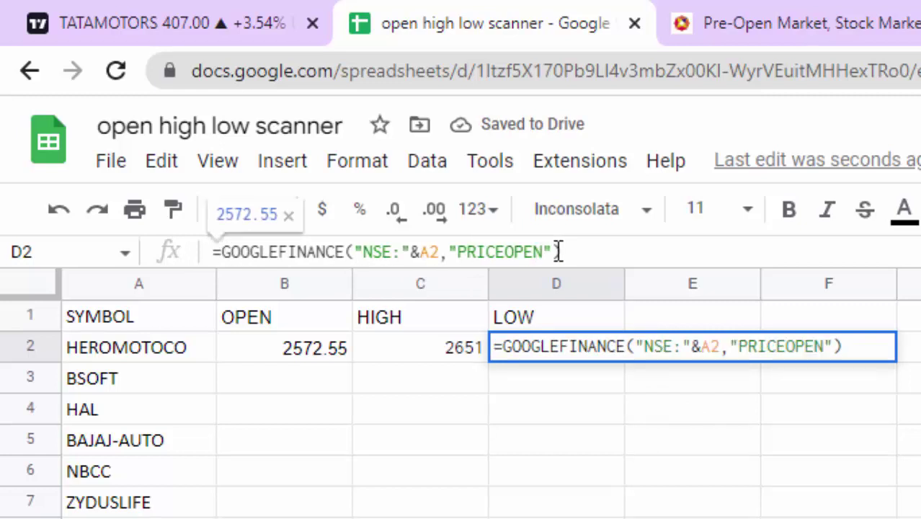
left_click(541, 252)
key("BackSpace")
key("BackSpace")
key("BackSpace")
key("BackSpace")
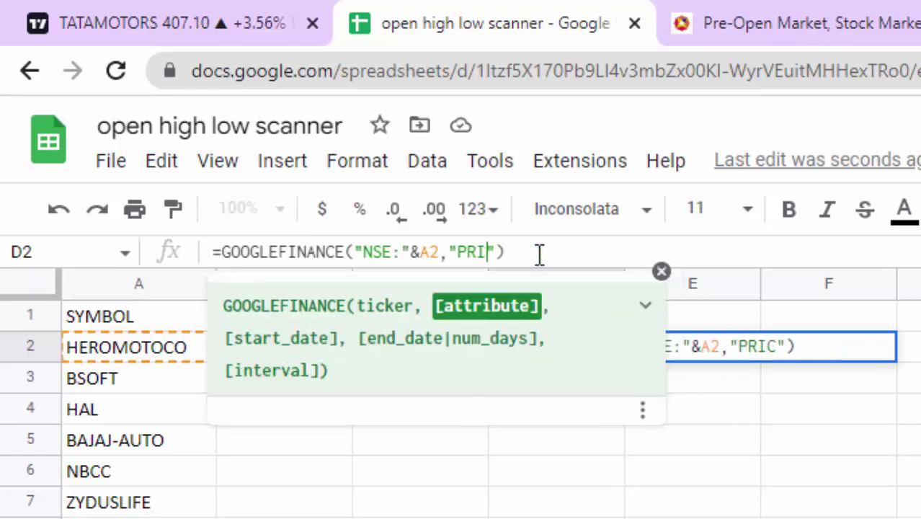
key("BackSpace")
key("BackSpace")
key("BackSpace")
key("BackSpace")
type("LOW")
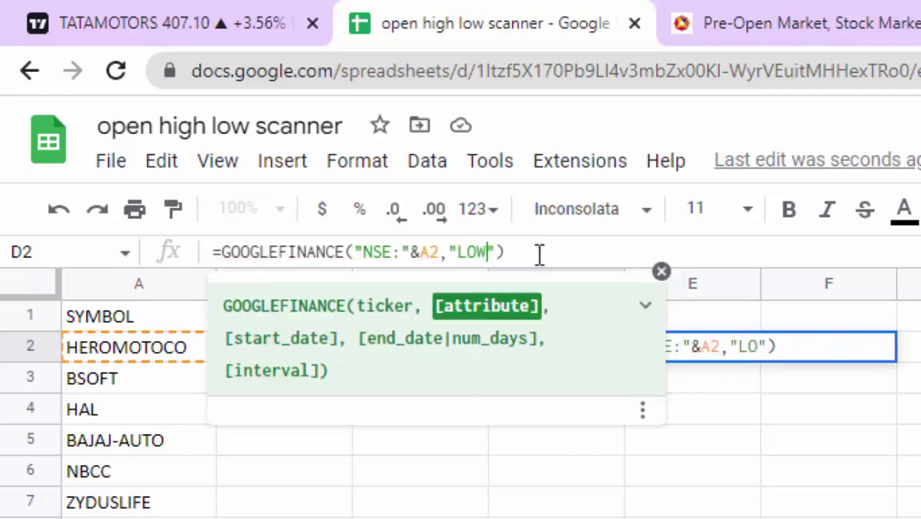
key("Return")
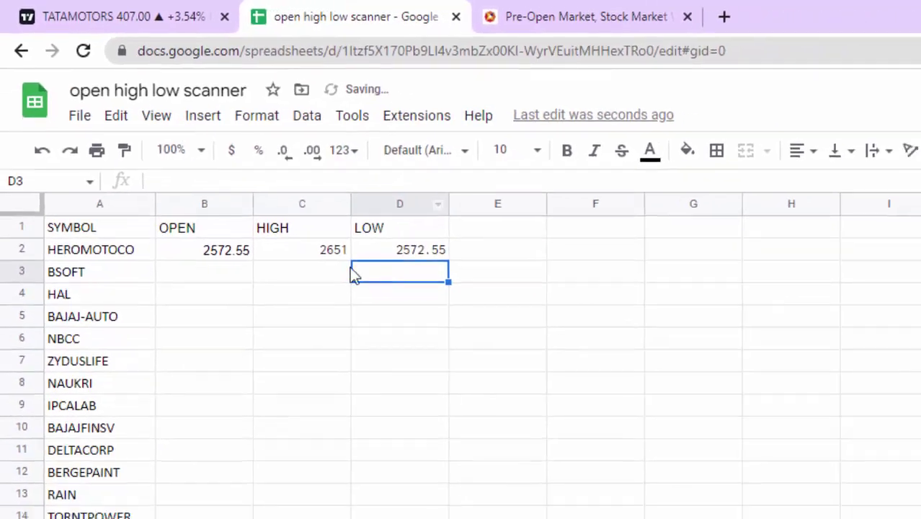
left_click(209, 252)
left_click(283, 254)
left_click(364, 252)
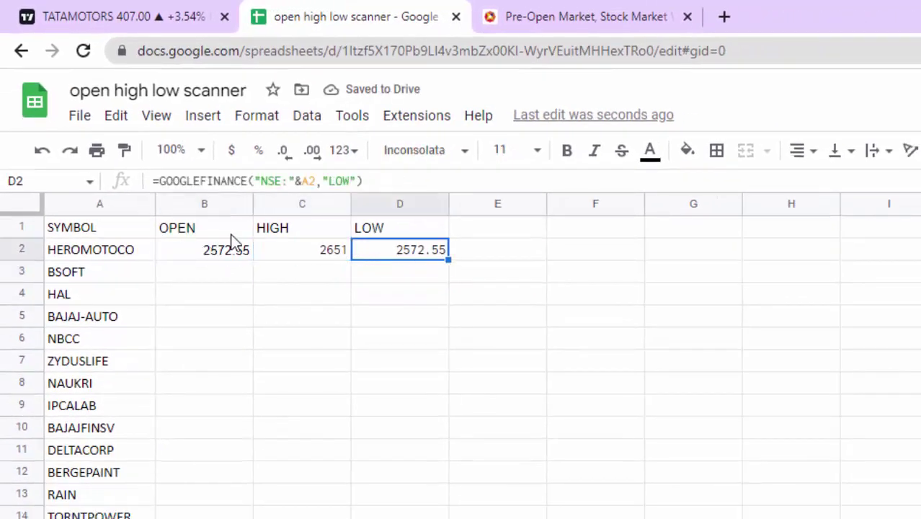
Centre-align the OPEN, HIGH, LOW headers and HEROMOTOCO's prices in B1:D2.
left_click_drag(207, 227, 360, 252)
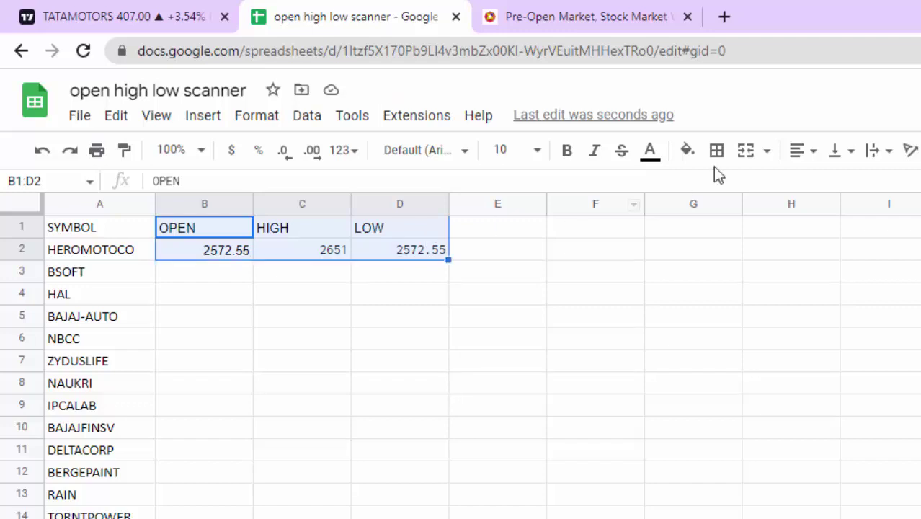
left_click(798, 151)
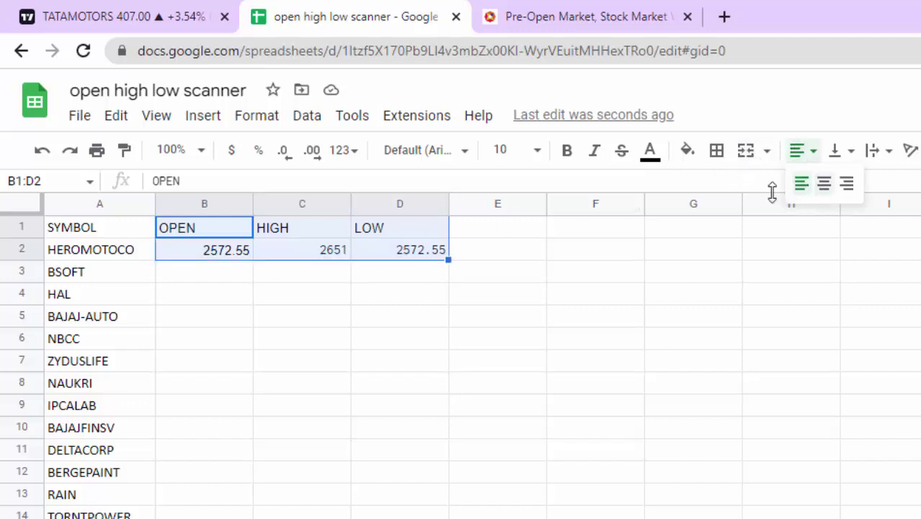
left_click(819, 191)
left_click(476, 259)
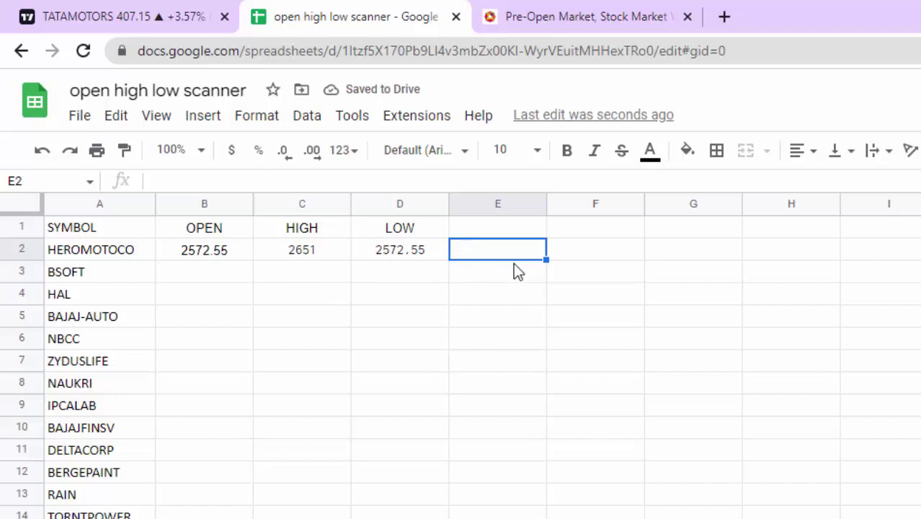
Enter =IF(B2=C2,"OPEN=HIGH",IF(B2=D2,"OPEN=LOW","")) in E2, declining the autofill suggestion.
type("=")
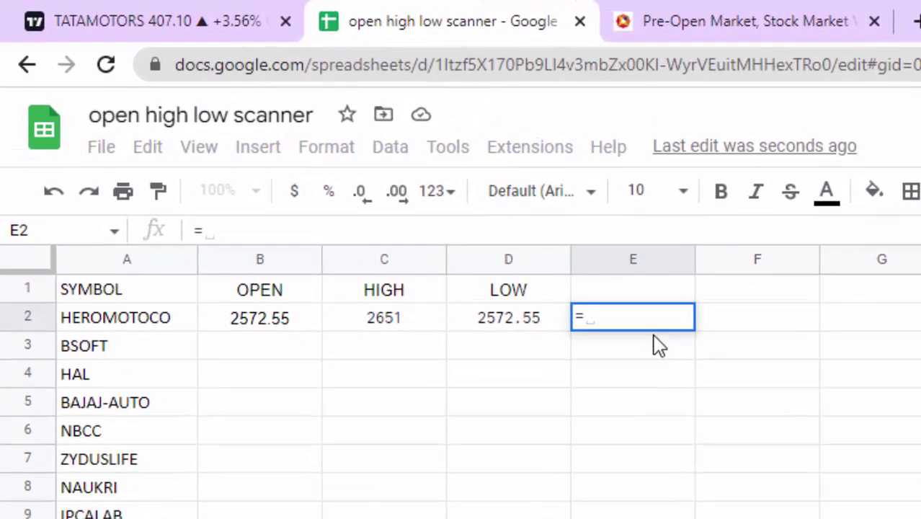
type("IF(")
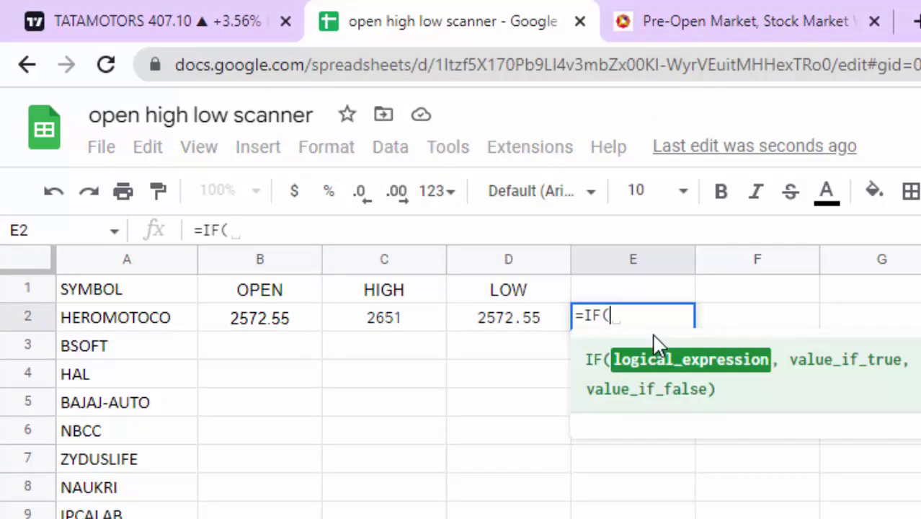
left_click(276, 324)
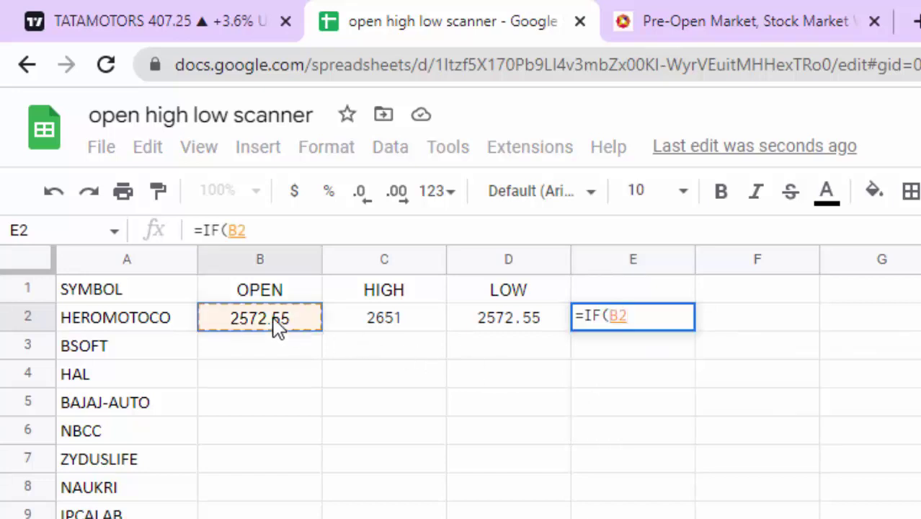
type("=")
left_click(375, 324)
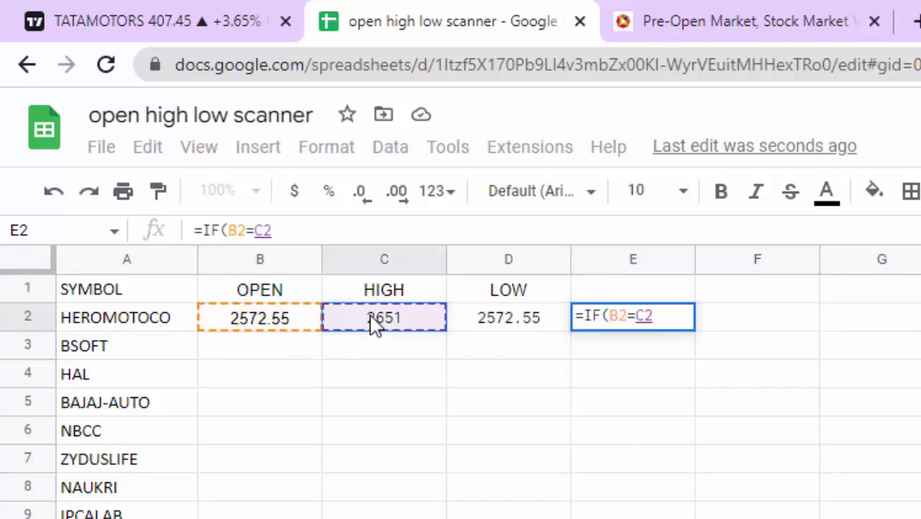
type(",\"OPE")
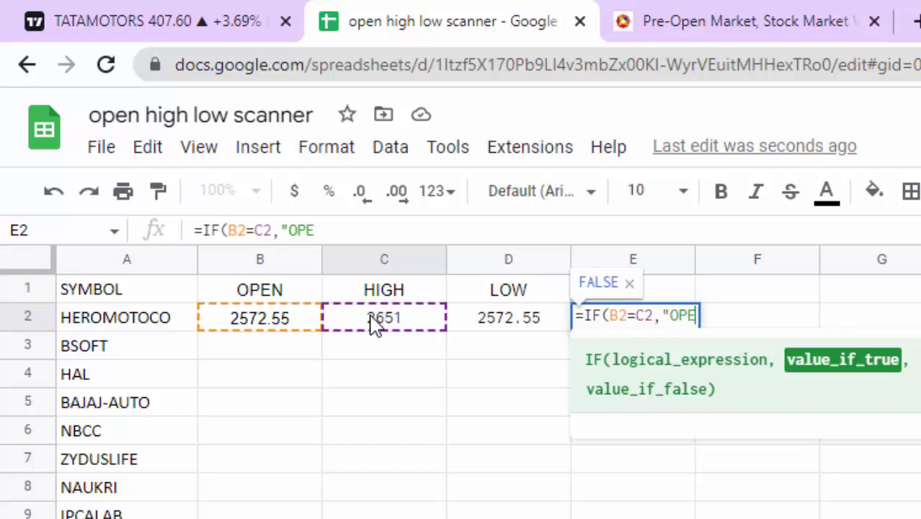
type("N=H")
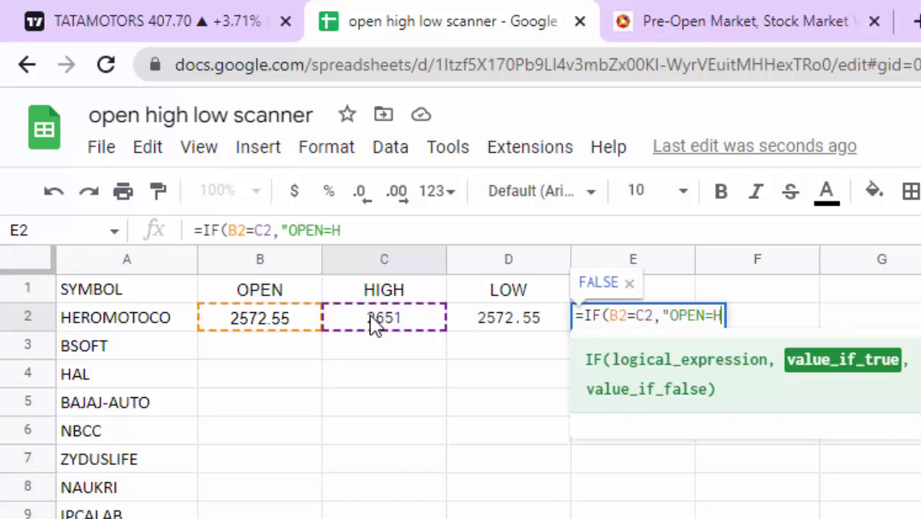
type("IGH\",")
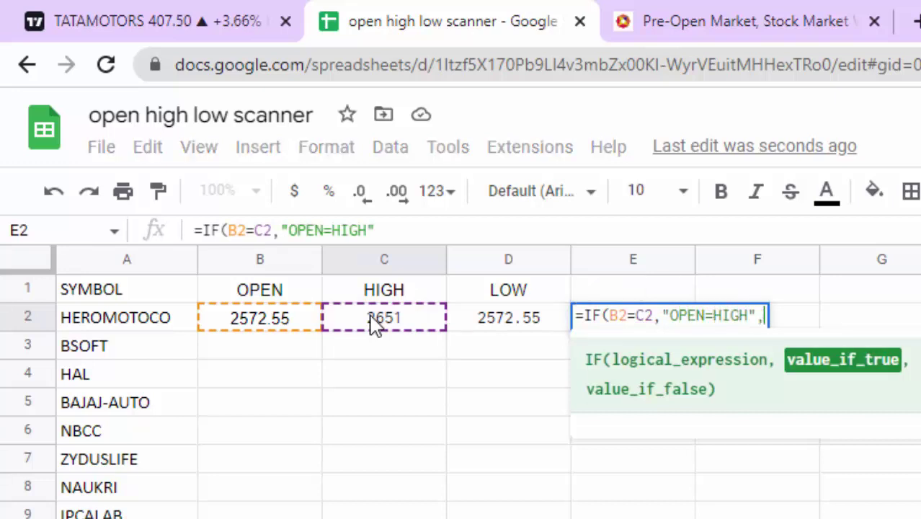
type("IF")
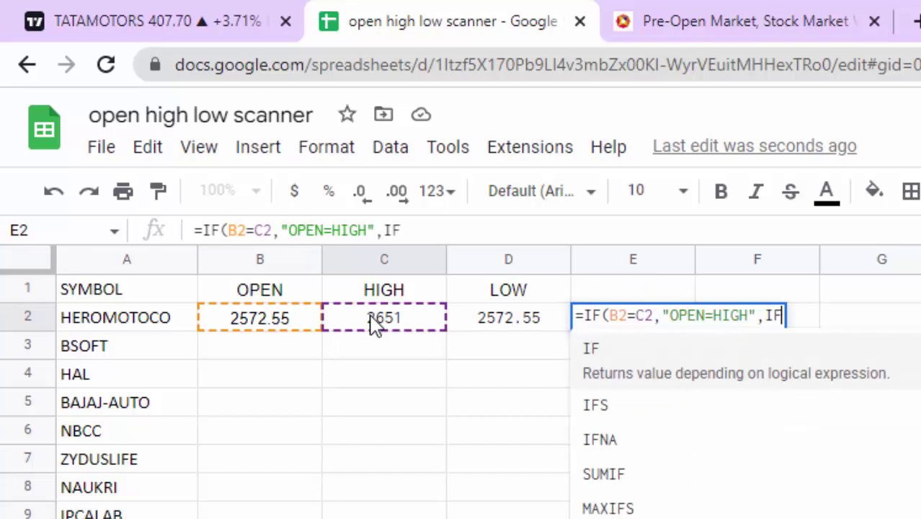
type("(")
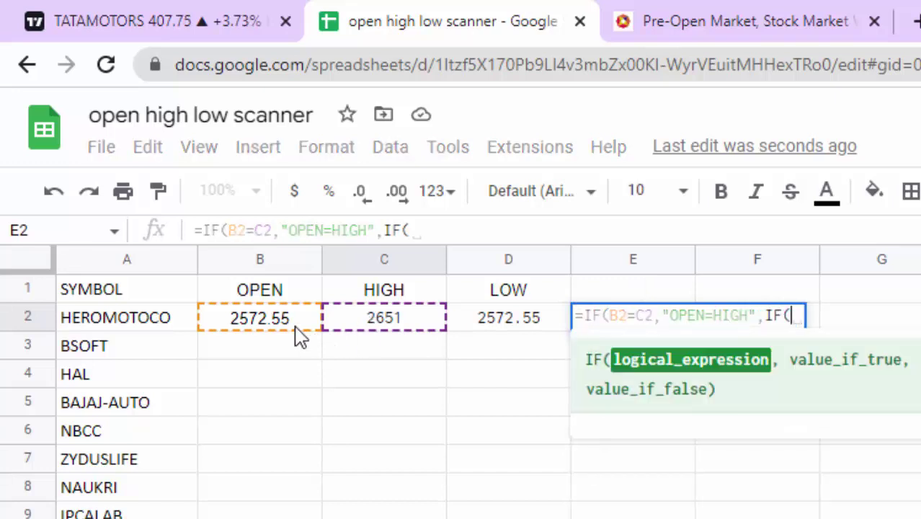
left_click(297, 336)
type("=")
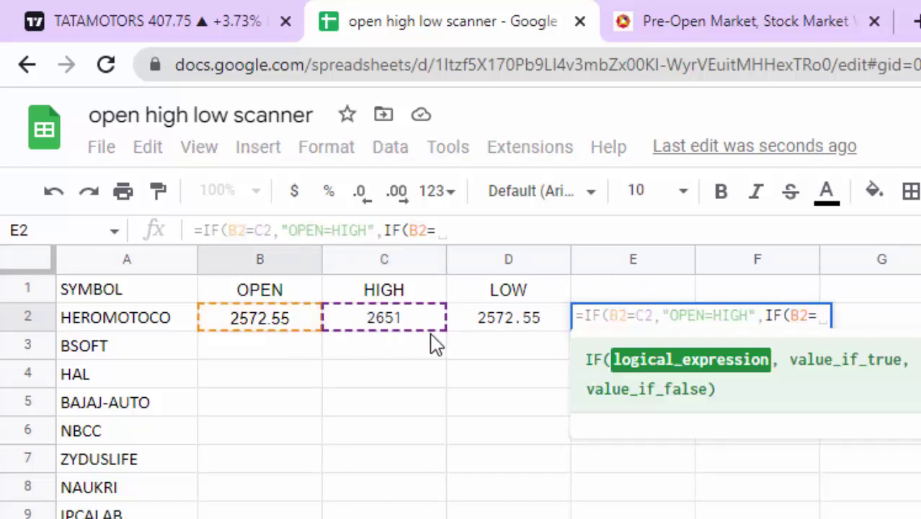
left_click(487, 326)
type(",\"")
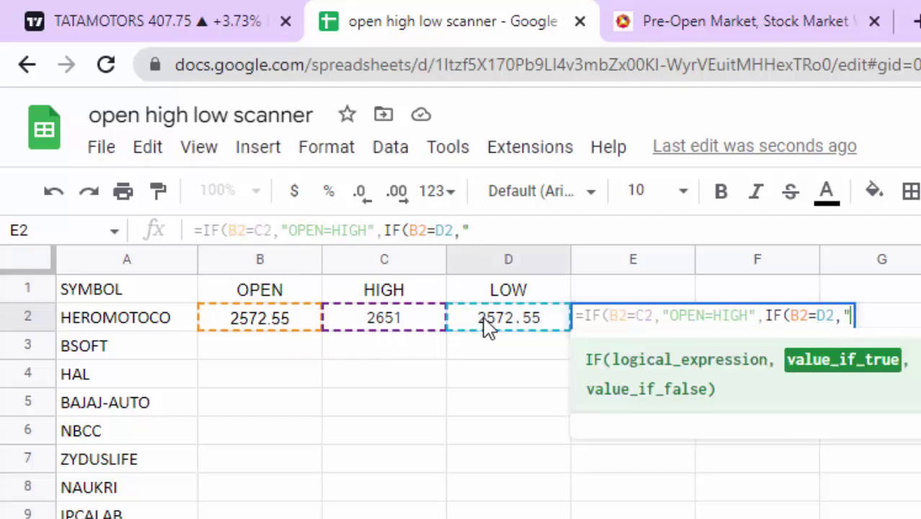
type("OPEN")
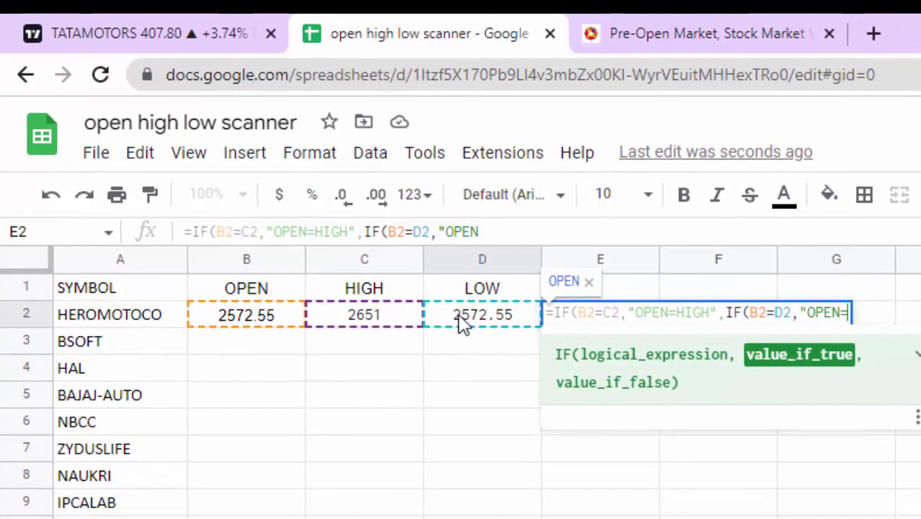
type("=LOW\"")
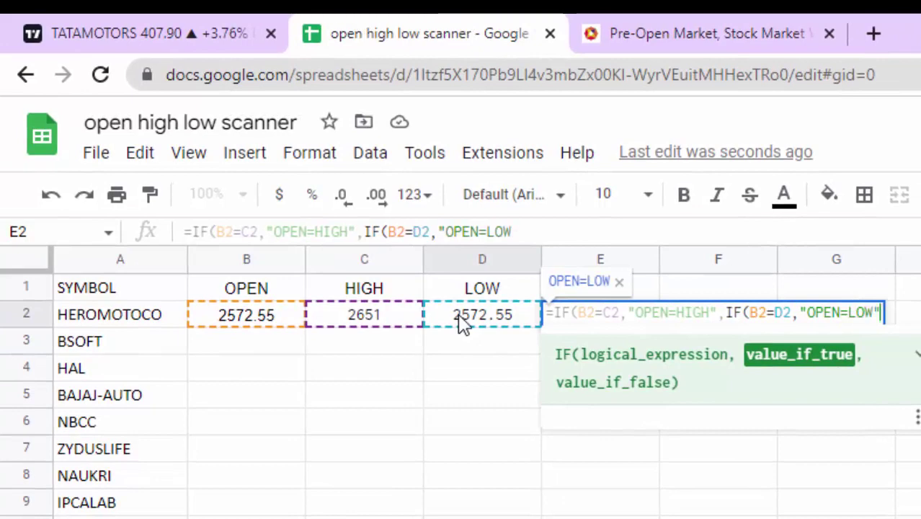
type(",")
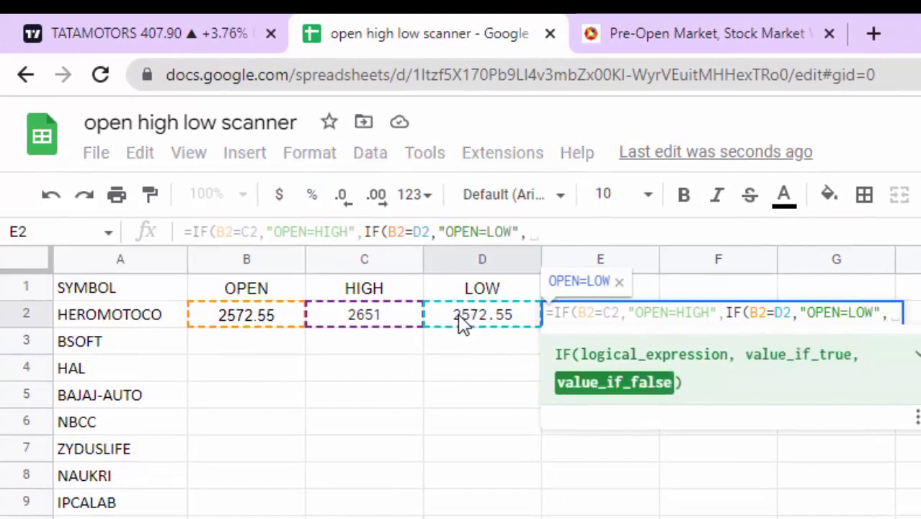
type("\"\"")
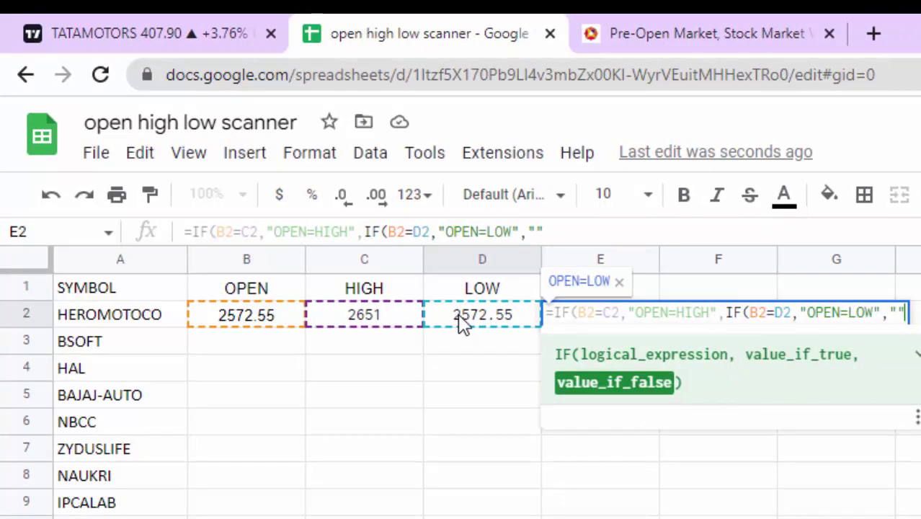
type("))")
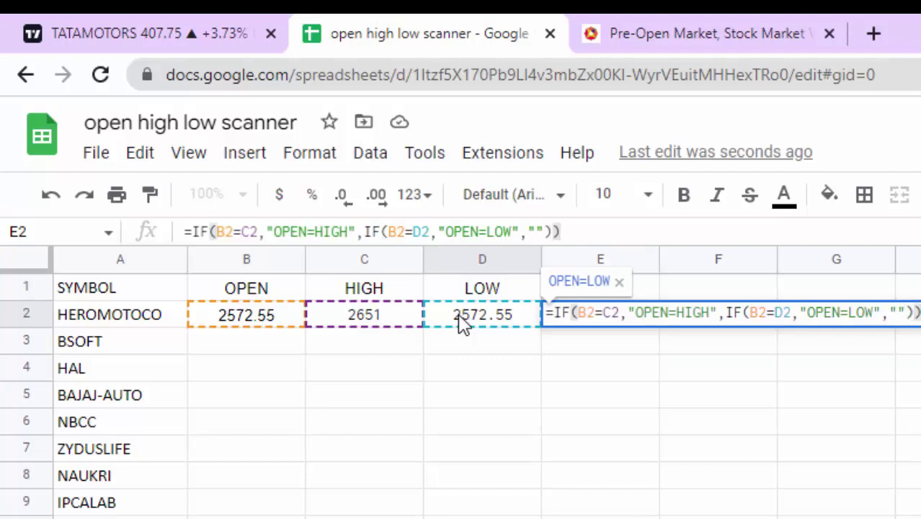
key("Return")
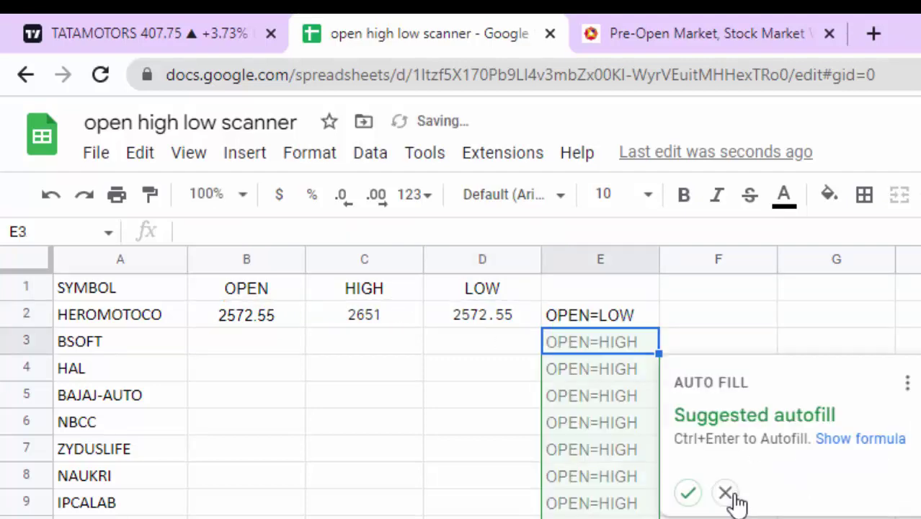
left_click(725, 492)
left_click(555, 347)
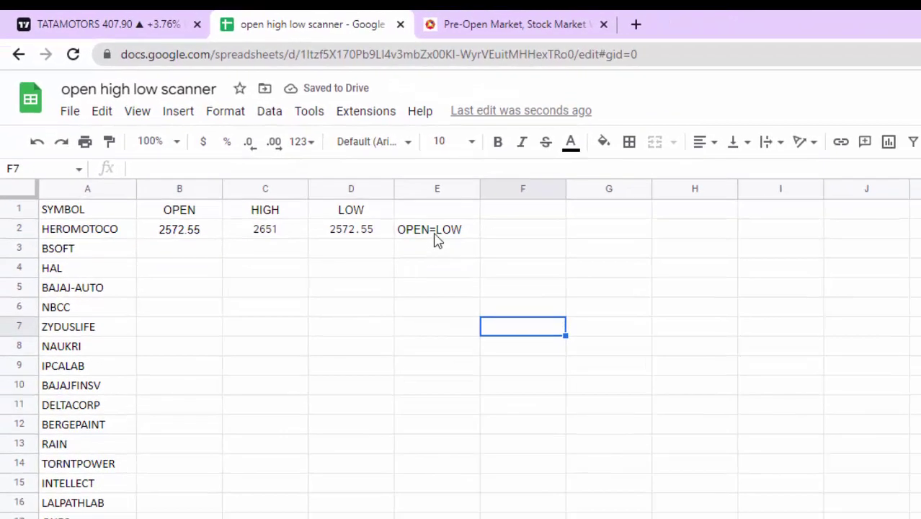
left_click(434, 232)
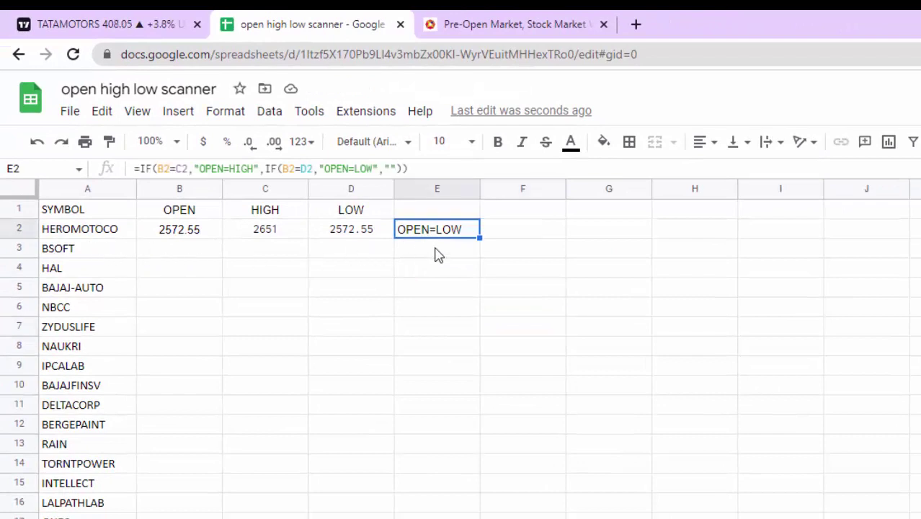
left_click(509, 287)
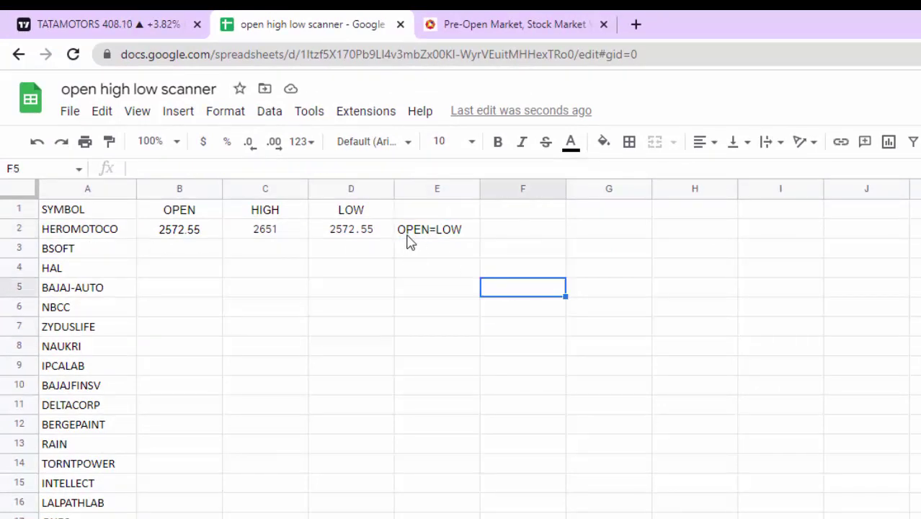
Fill the B2:E2 price and flag formulas down every symbol row and scan the flags.
left_click_drag(159, 237, 435, 237)
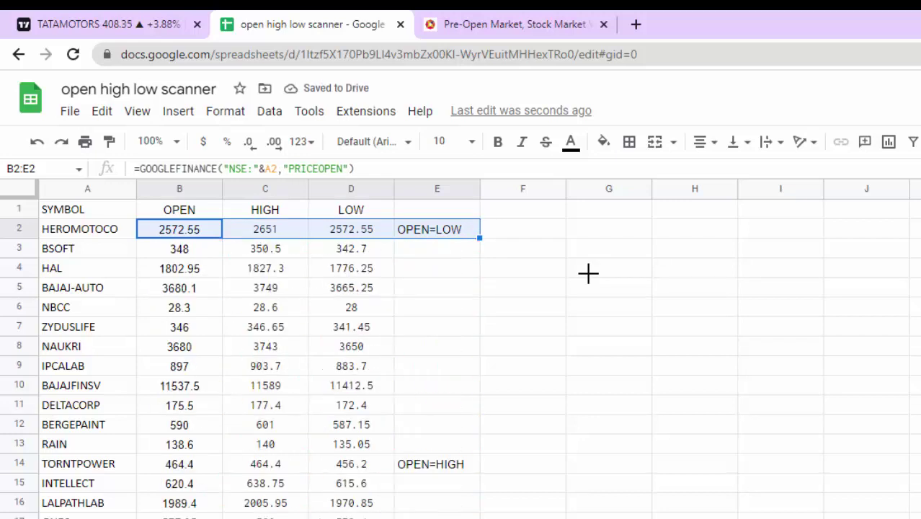
scroll(545, 301, "down", 4)
scroll(519, 305, "down", 5)
scroll(472, 292, "up", 9)
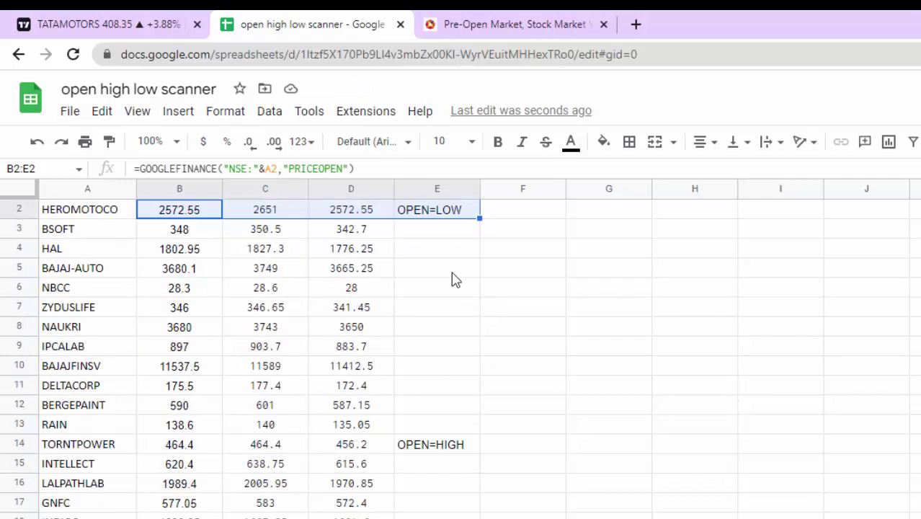
scroll(447, 443, "down", 1)
scroll(447, 440, "down", 13)
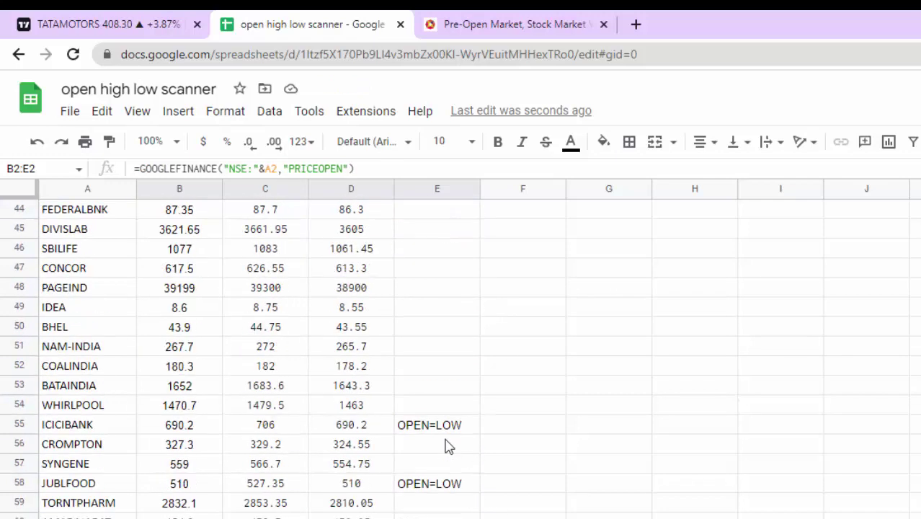
scroll(442, 305, "down", 3)
scroll(452, 413, "down", 4)
scroll(453, 413, "down", 4)
scroll(453, 418, "down", 5)
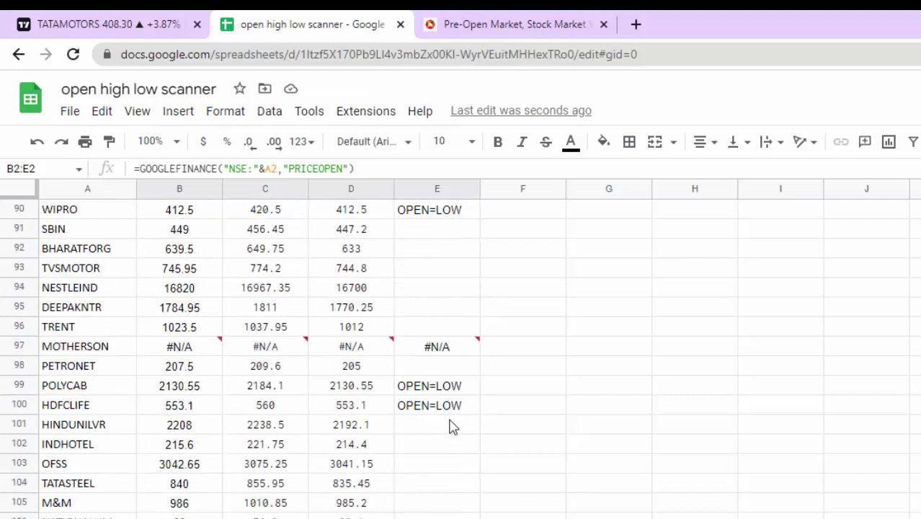
scroll(450, 422, "up", 10)
scroll(453, 421, "up", 15)
scroll(452, 421, "up", 5)
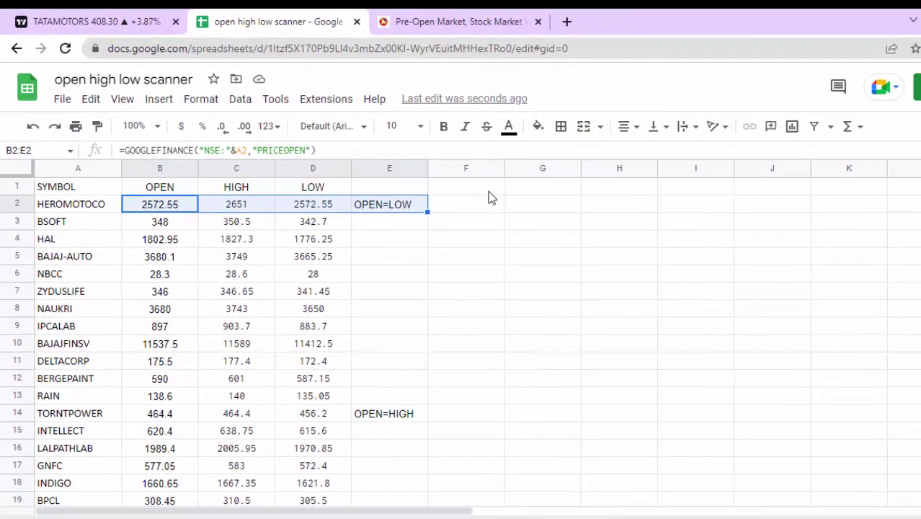
left_click_drag(483, 189, 769, 191)
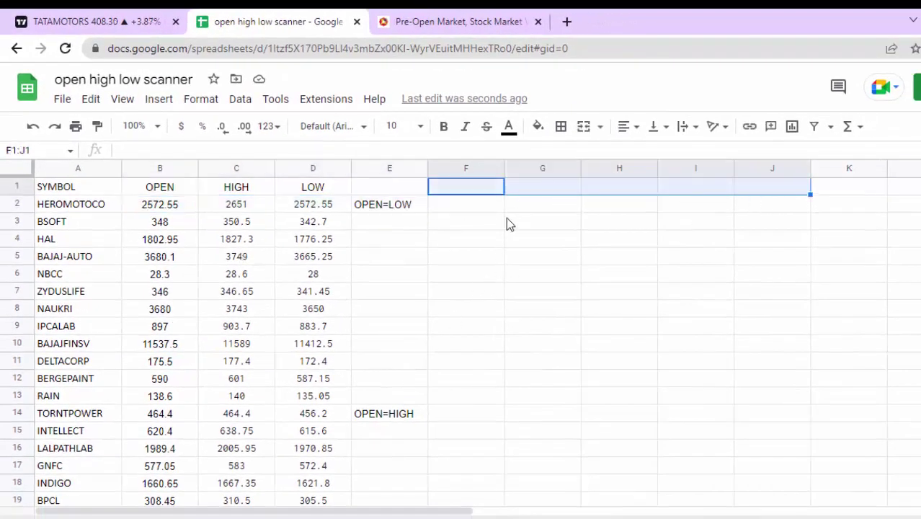
left_click(444, 205)
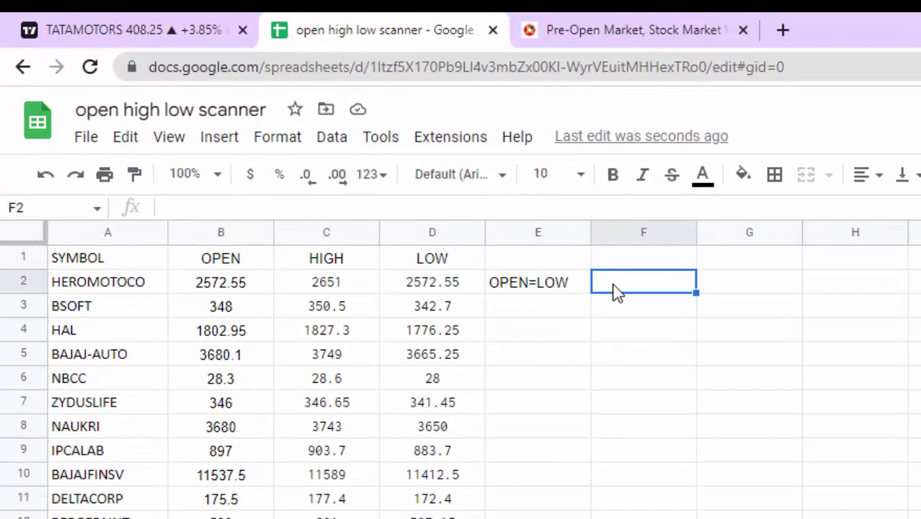
Enter =FILTER(A:E,E:E="OPEN=HIGH") in F2, listing TORNTPOWER, IGL and TITAN.
type("=")
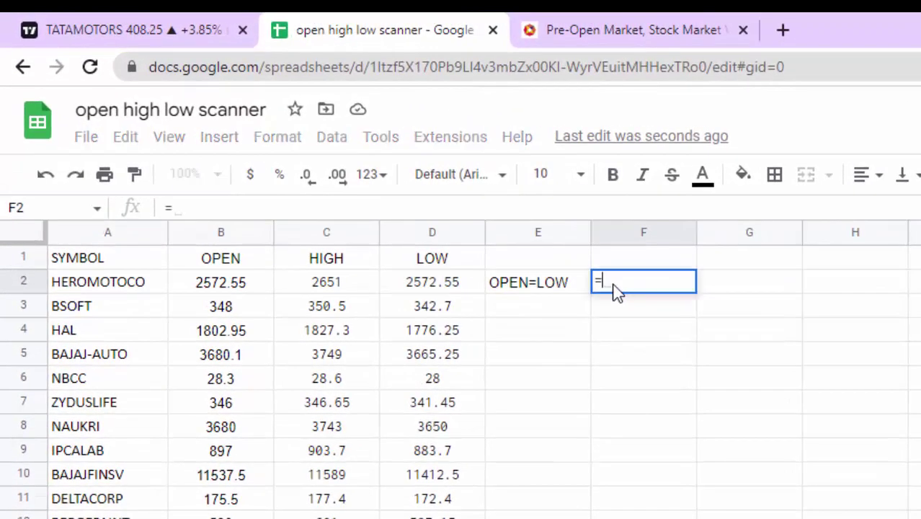
type("FILTER(")
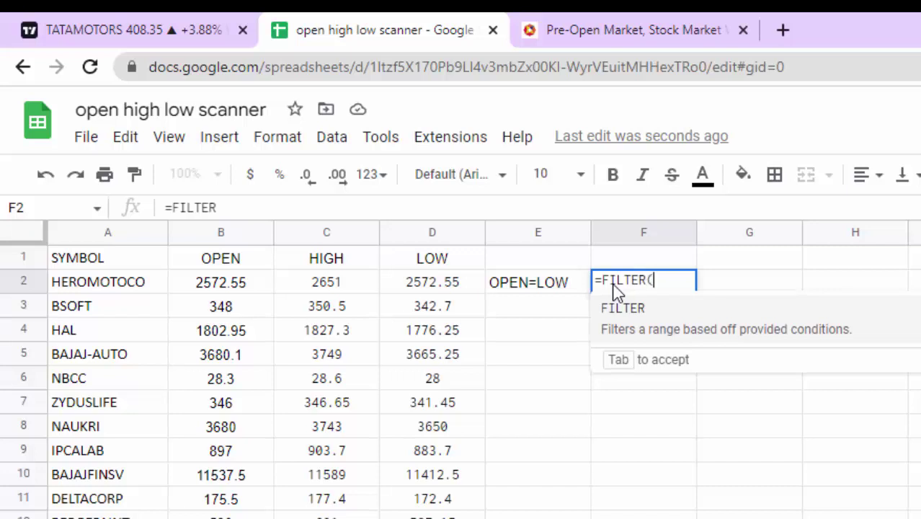
left_click(70, 232)
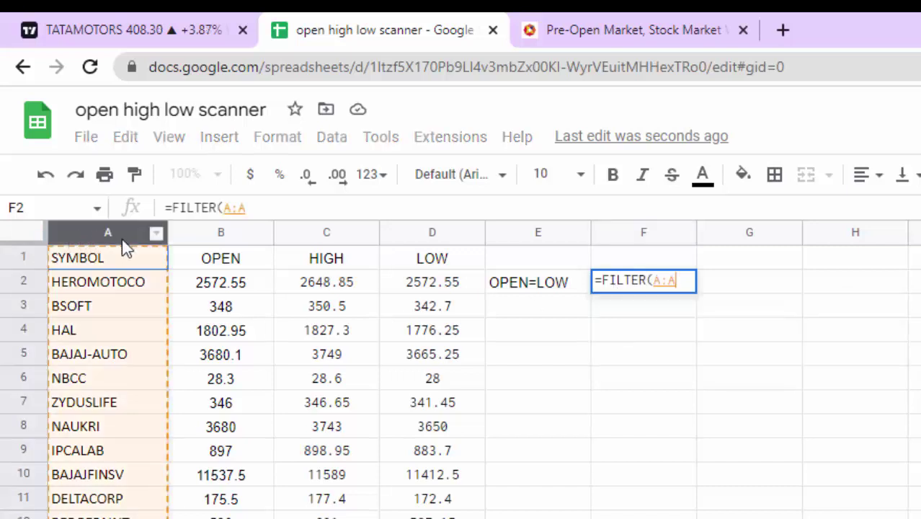
left_click_drag(124, 244, 497, 242)
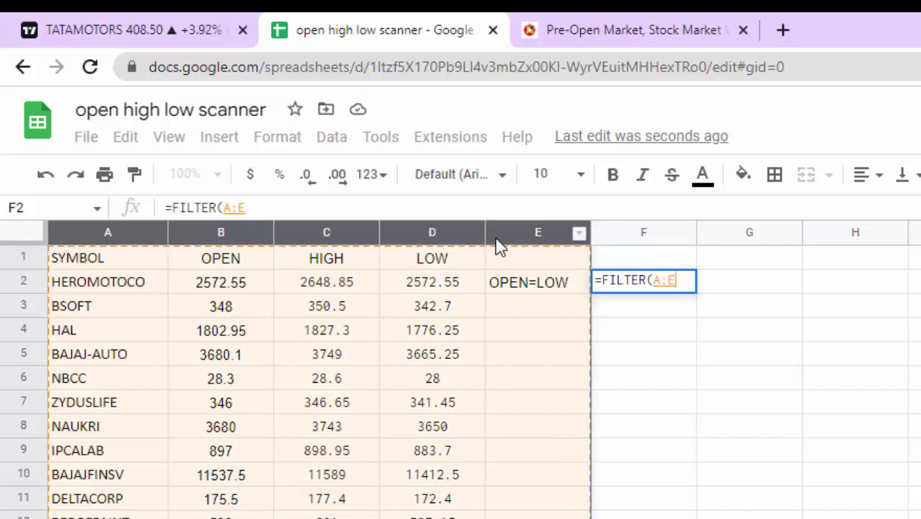
type(",")
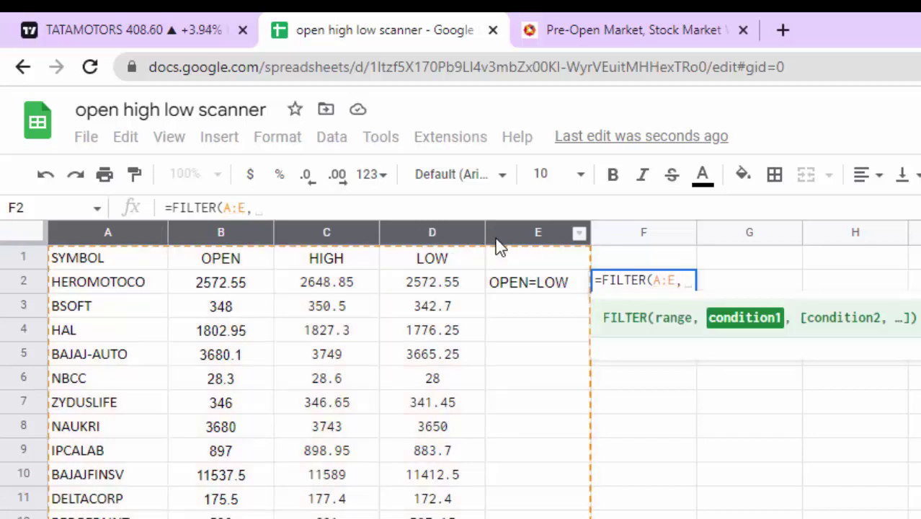
left_click(519, 233)
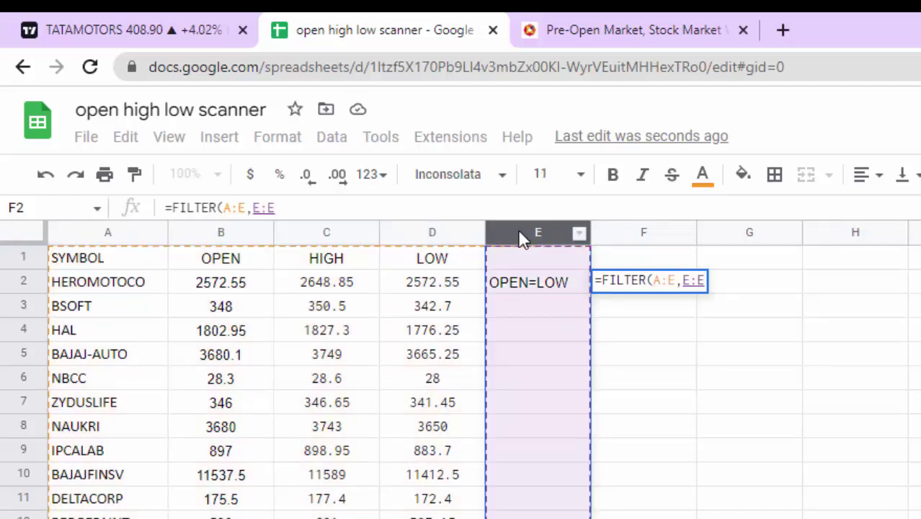
type("=\"")
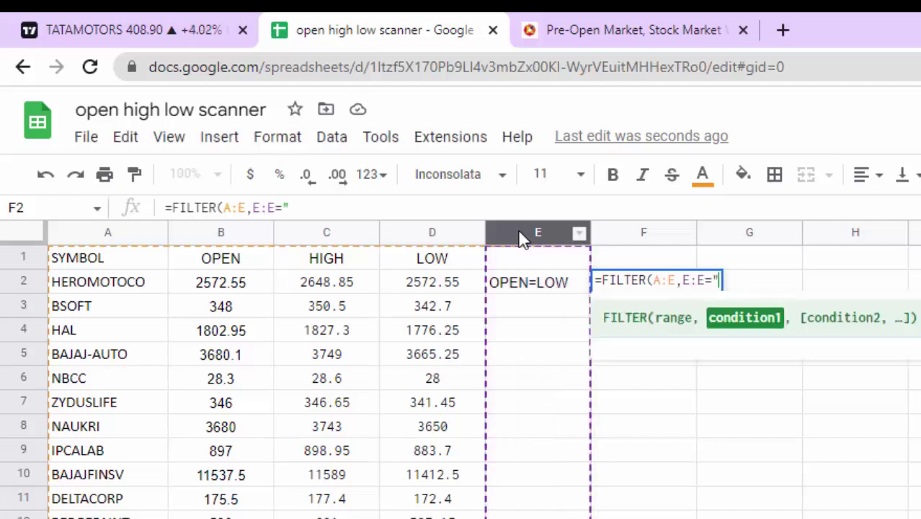
type("OPEN")
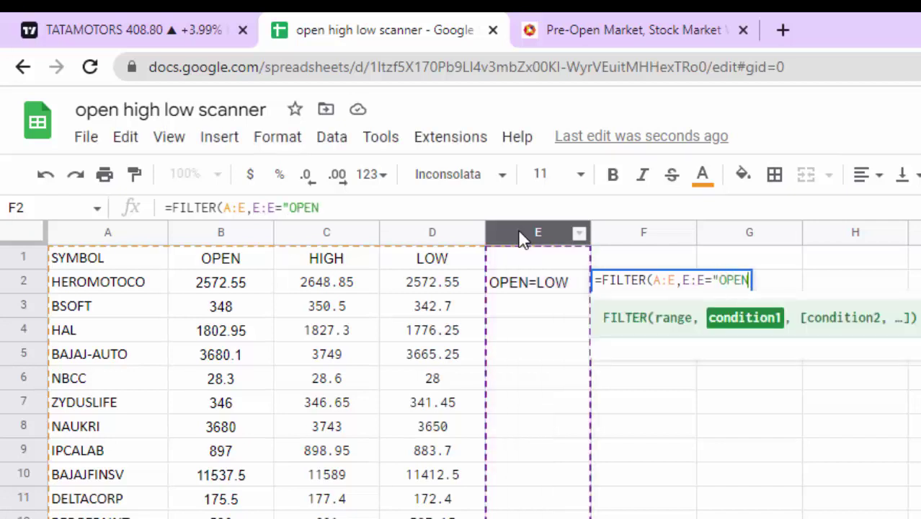
type("=")
type("HIGH")
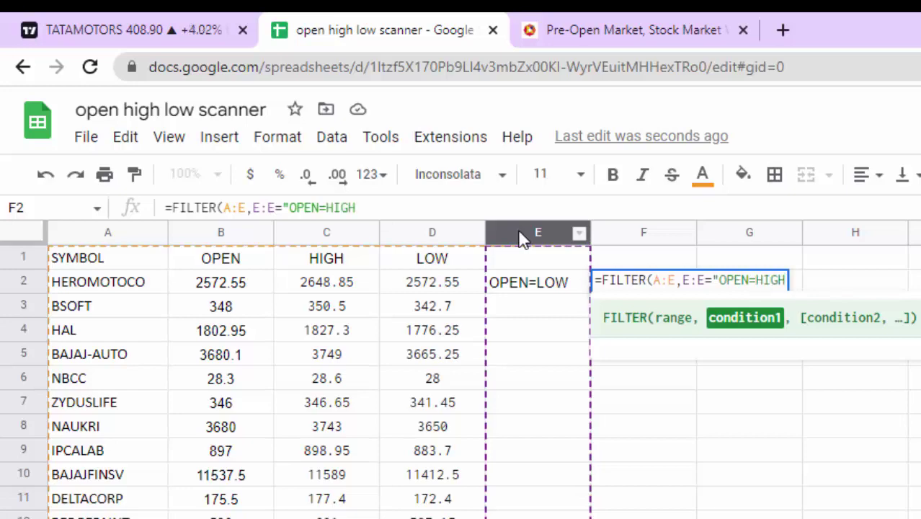
type("\")")
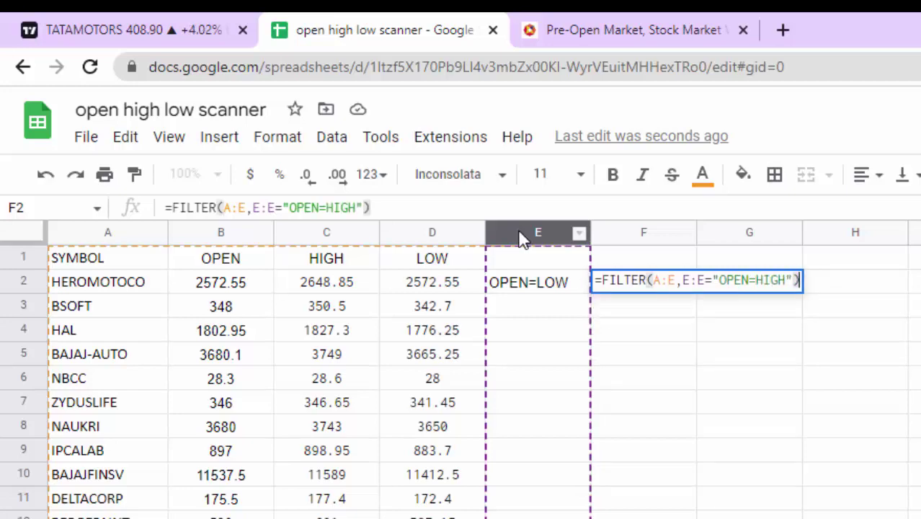
key("Return")
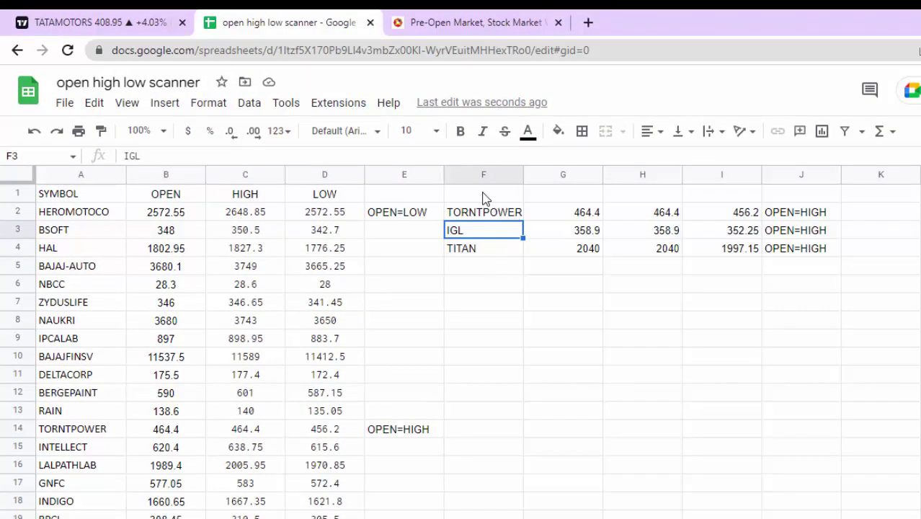
Merge F1:J1 into a centred heading reading OPEN =HIGH.
left_click_drag(483, 195, 776, 195)
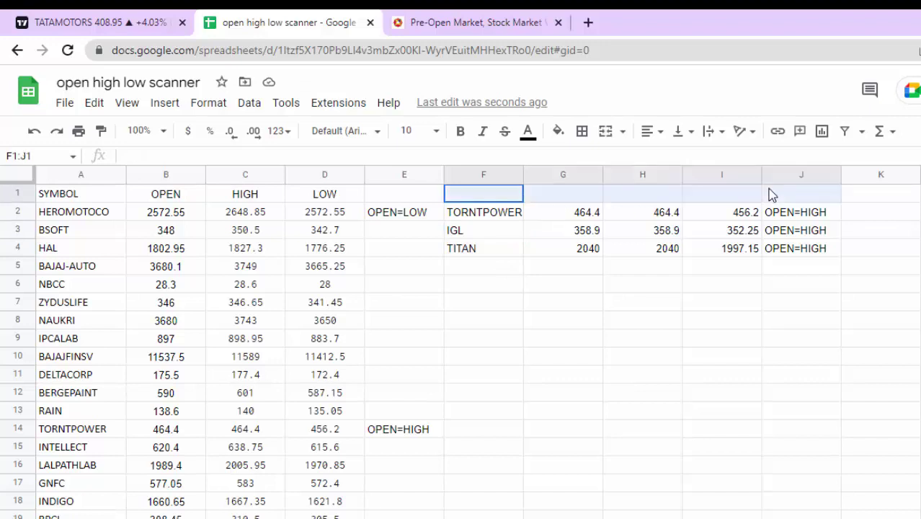
left_click(605, 130)
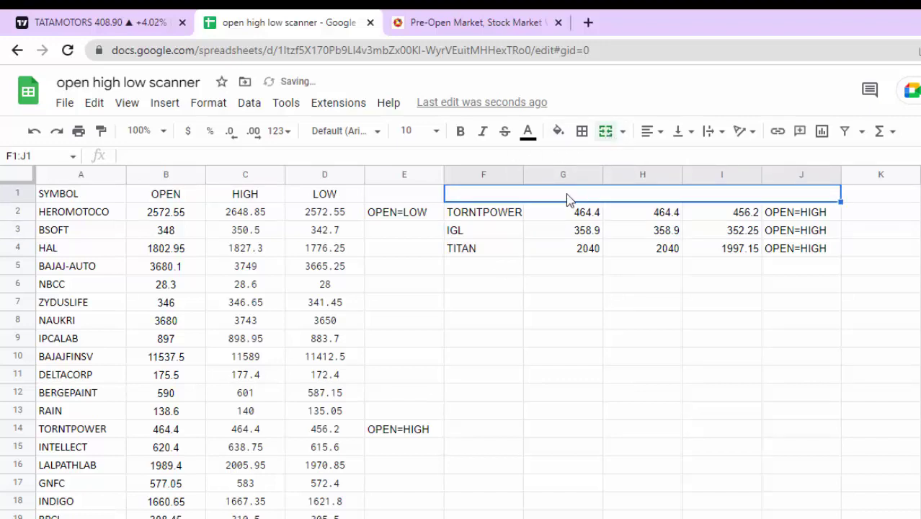
type("OPEN ")
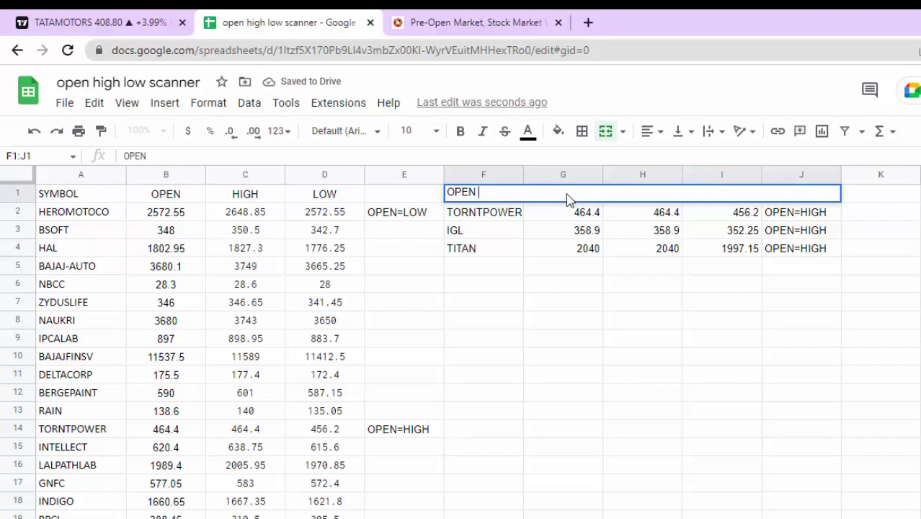
type("=HIGH")
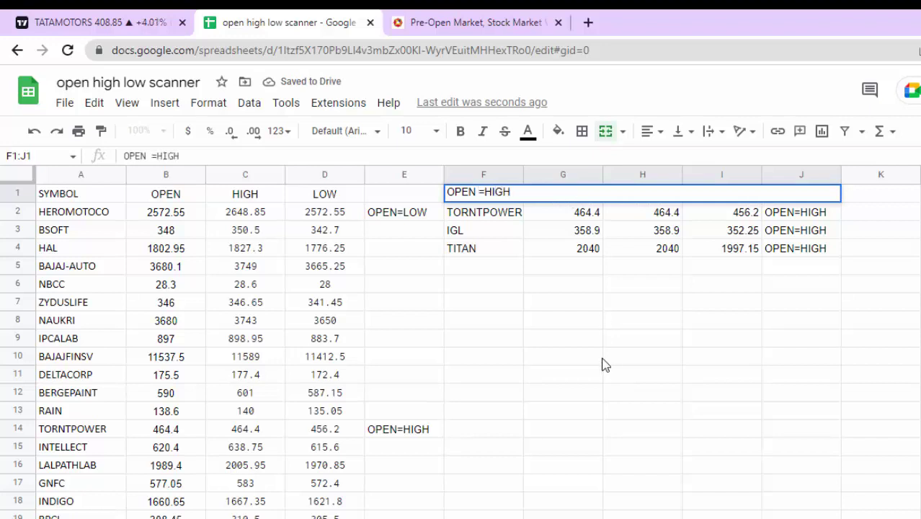
left_click(598, 357)
left_click(515, 189)
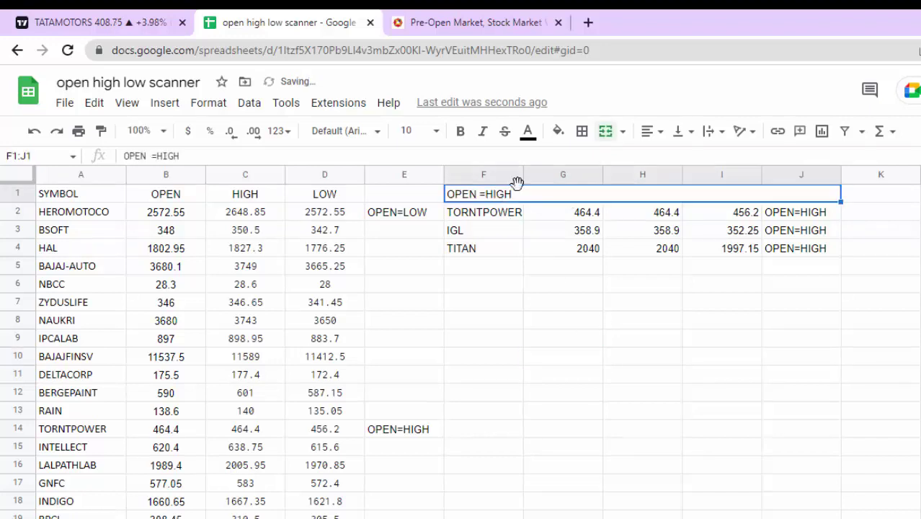
left_click(648, 132)
left_click(670, 157)
left_click(656, 260)
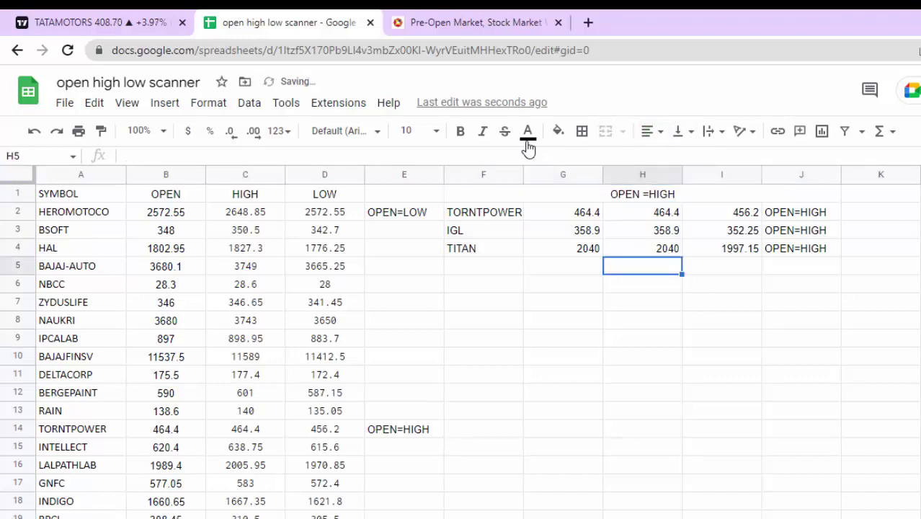
Fill the OPEN =HIGH heading with red.
left_click(561, 195)
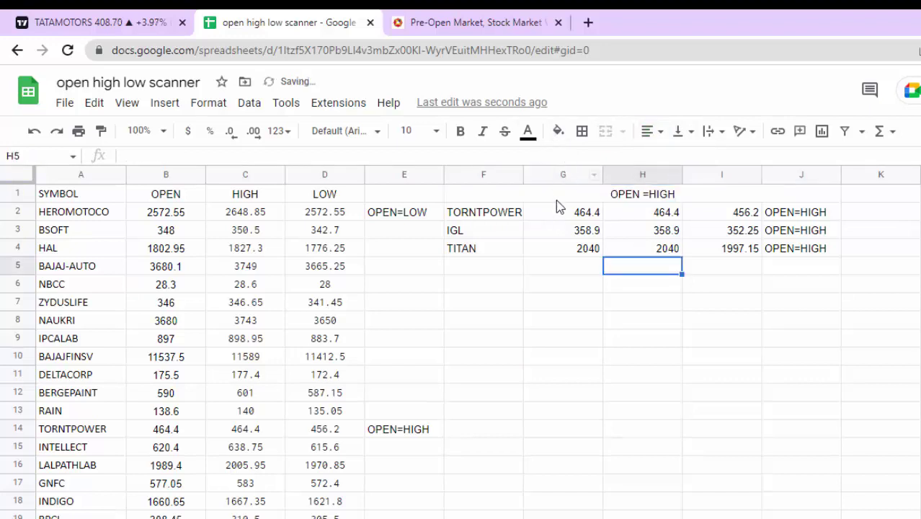
left_click(558, 132)
left_click(618, 180)
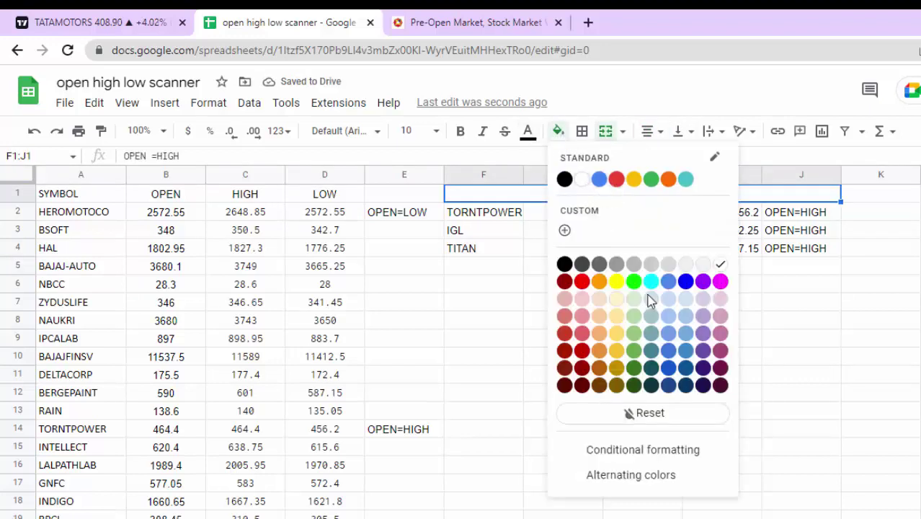
left_click(698, 321)
left_click(855, 198)
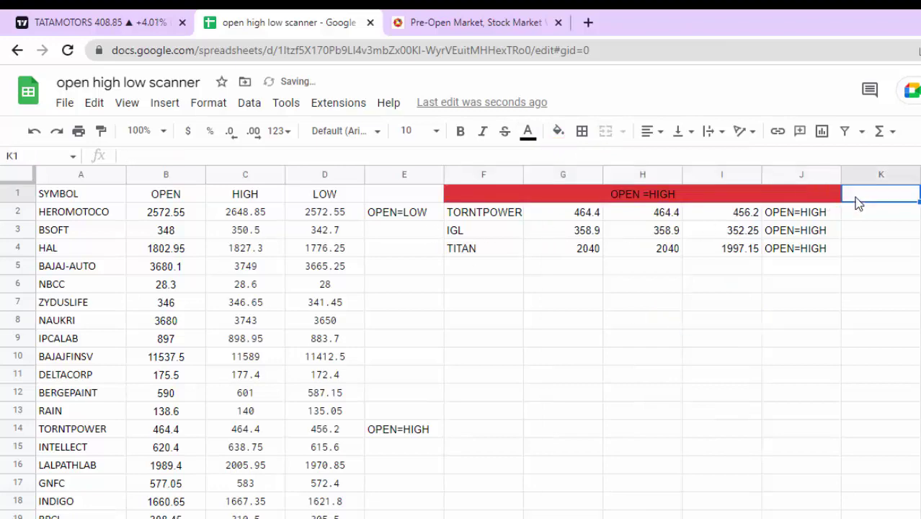
left_click(858, 215)
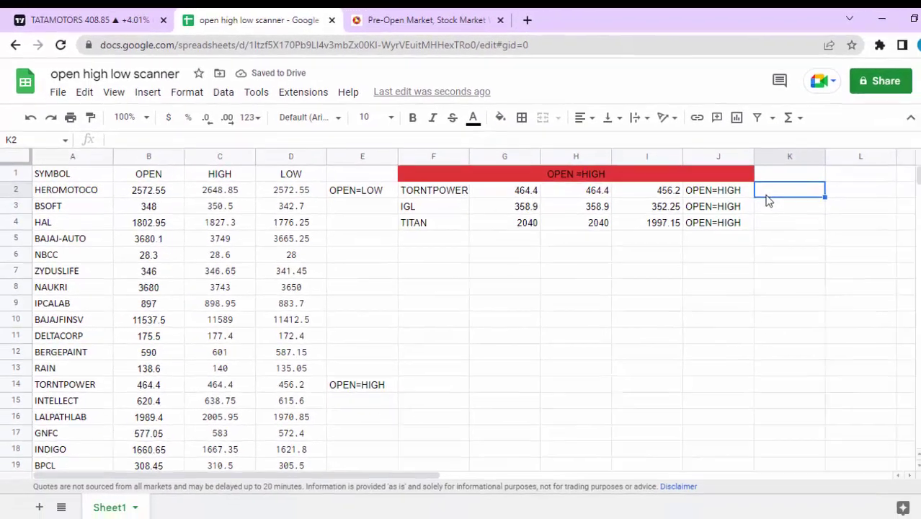
Enter =FILTER(A:E, E:E="OPEN=LOW") in K2 to list the OPEN=LOW stocks with their prices.
type("=FILTER")
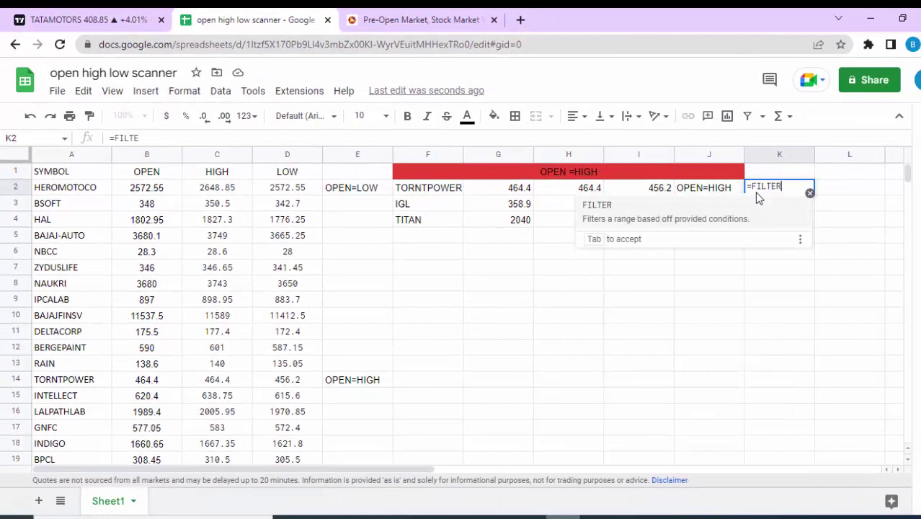
type("(")
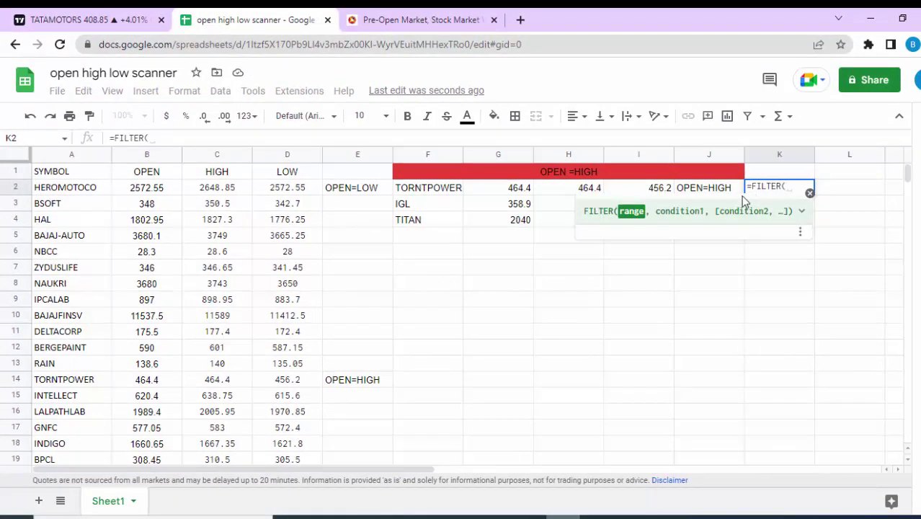
left_click(67, 157)
left_click_drag(67, 160, 348, 158)
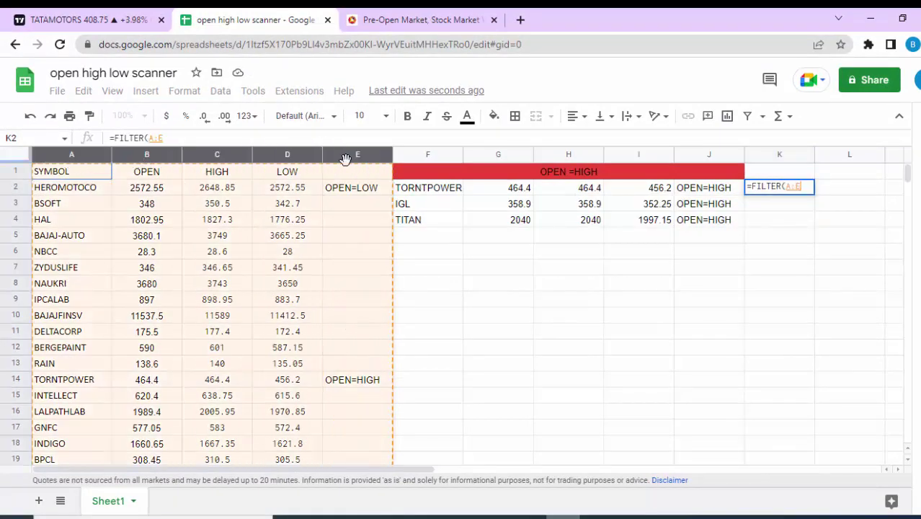
type(",")
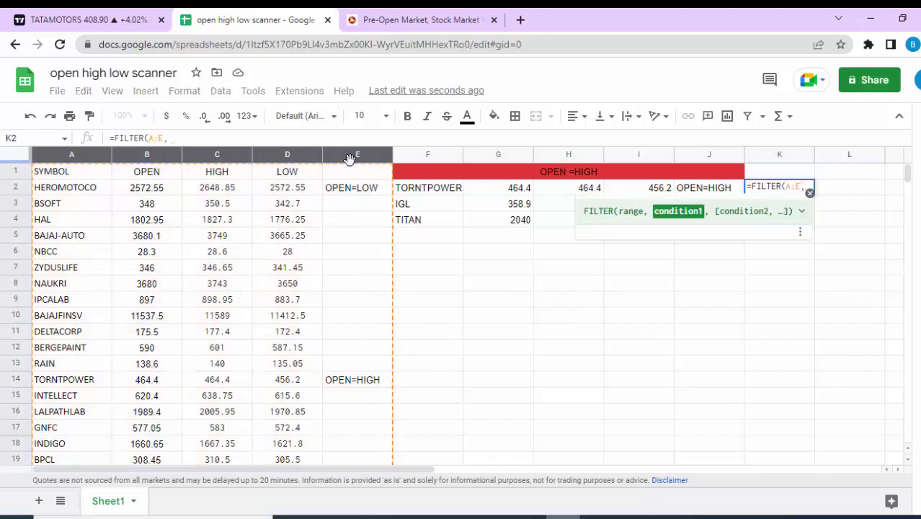
left_click(354, 157)
type("=")
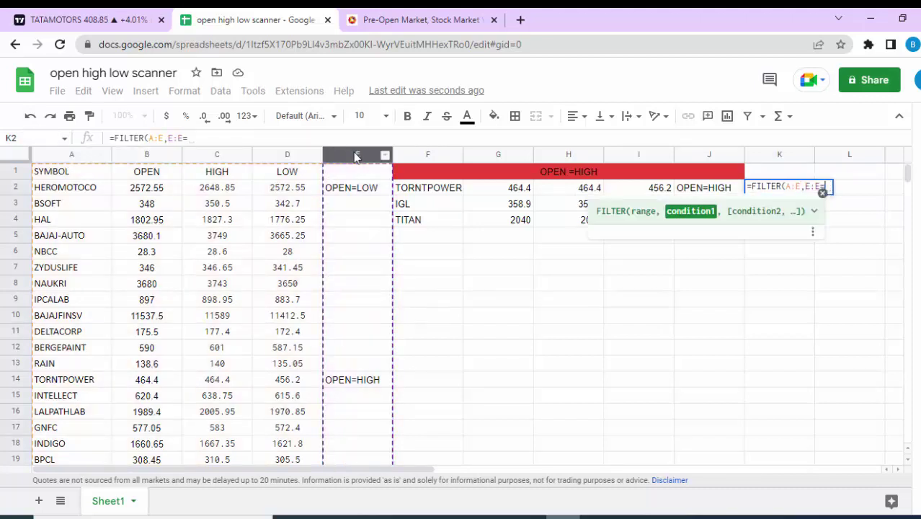
type("\"OPEN")
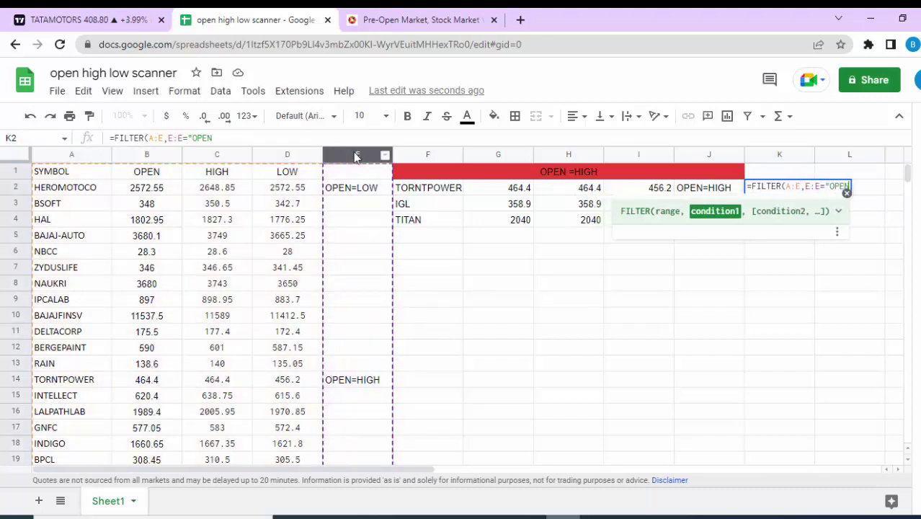
type("=LOW")
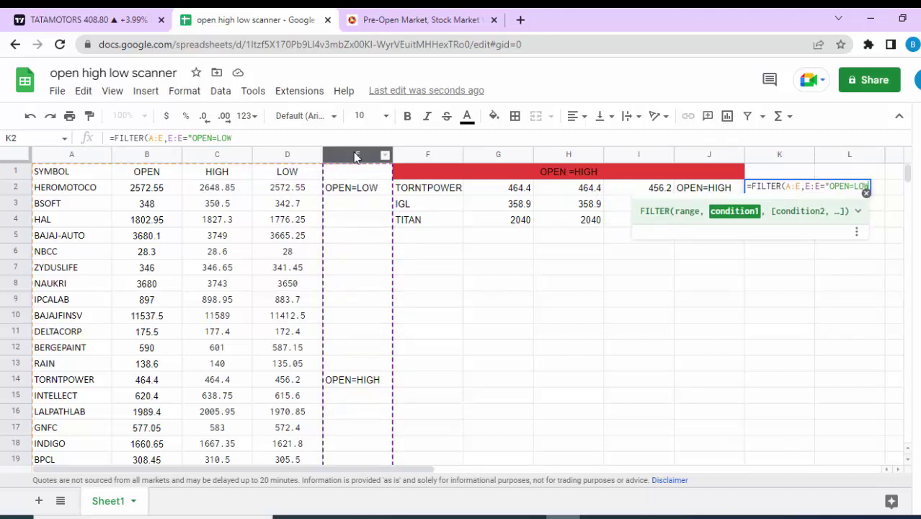
type("\")")
key("Return")
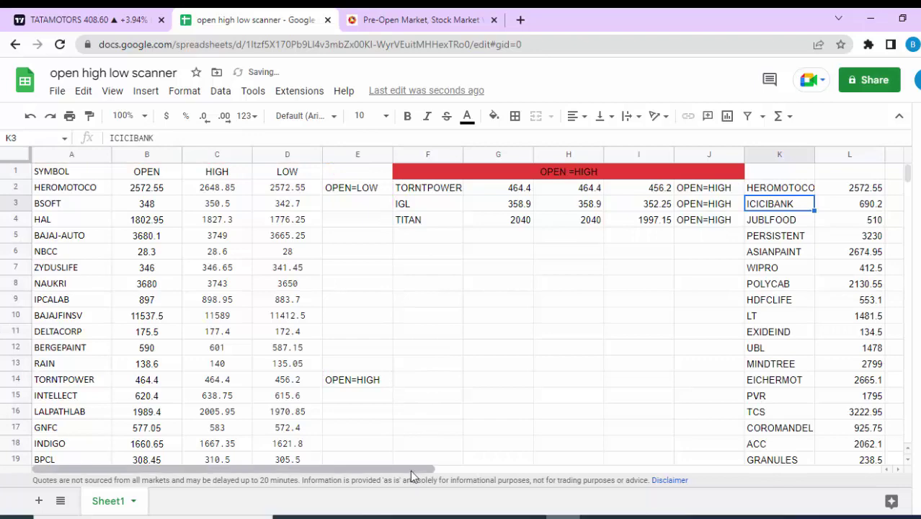
Merge K1:O1 into one cell and finish the OPEN =LOW header text.
left_click_drag(418, 470, 588, 468)
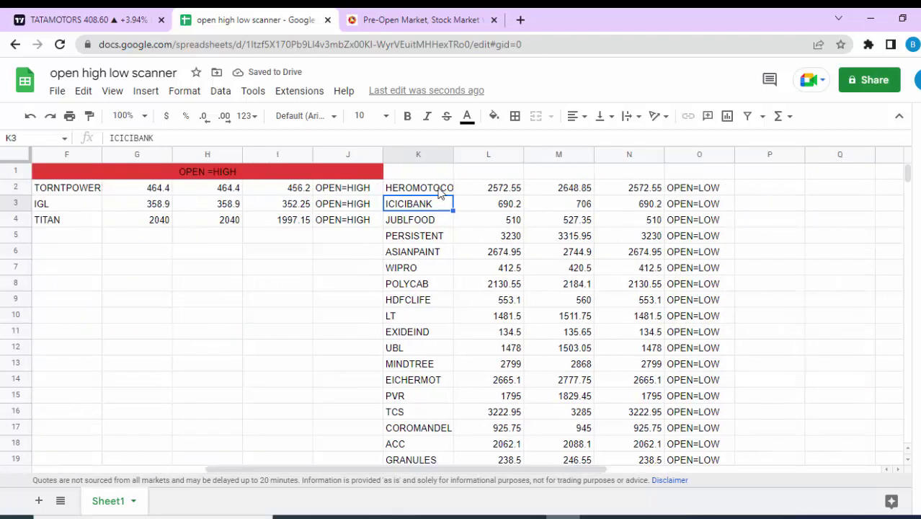
left_click_drag(427, 174, 696, 173)
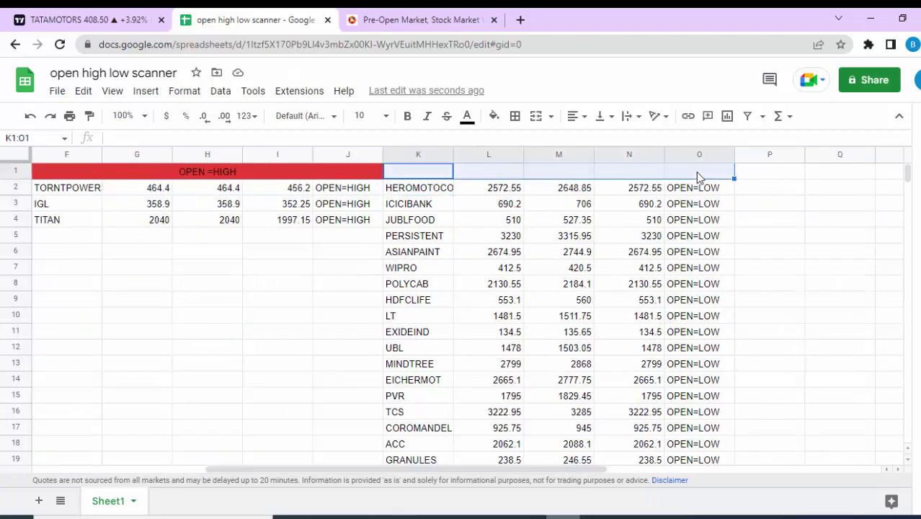
left_click(536, 117)
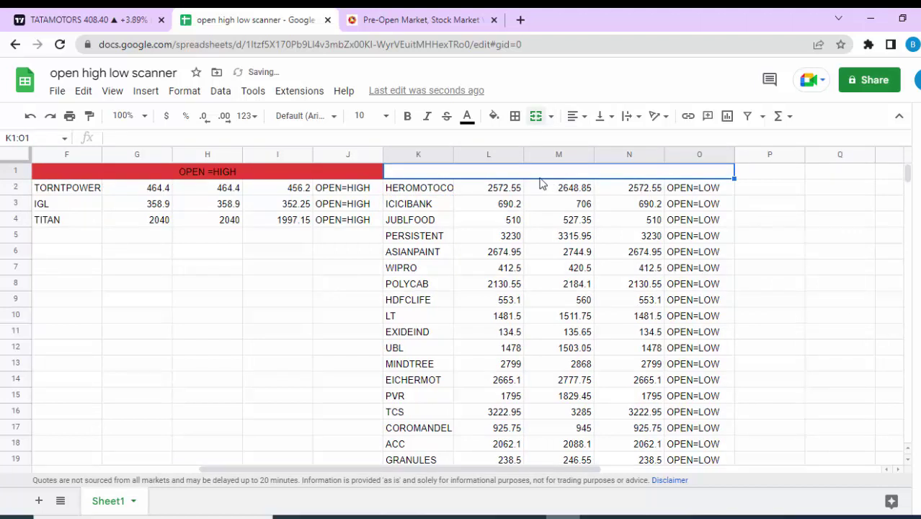
type("OPEN =LOW")
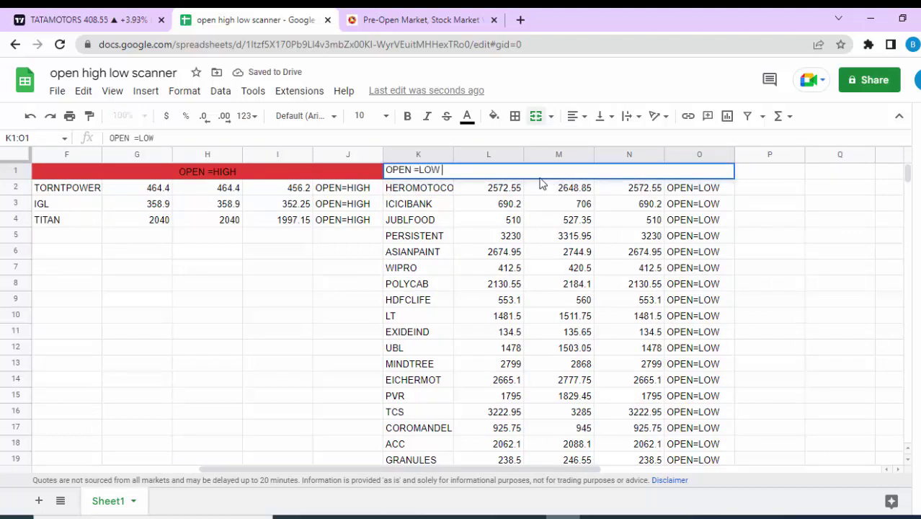
left_click(828, 270)
Centre the merged OPEN =LOW header and fill it green.
left_click(522, 171)
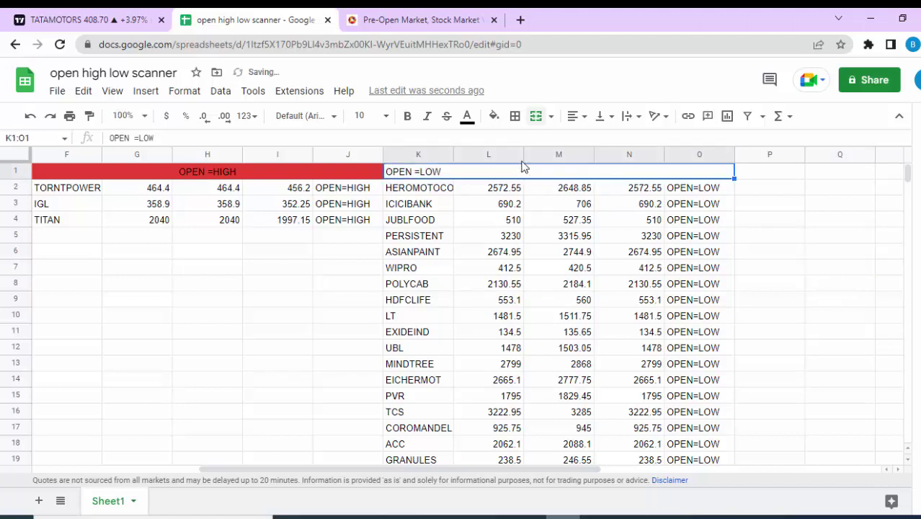
left_click(574, 119)
left_click(589, 141)
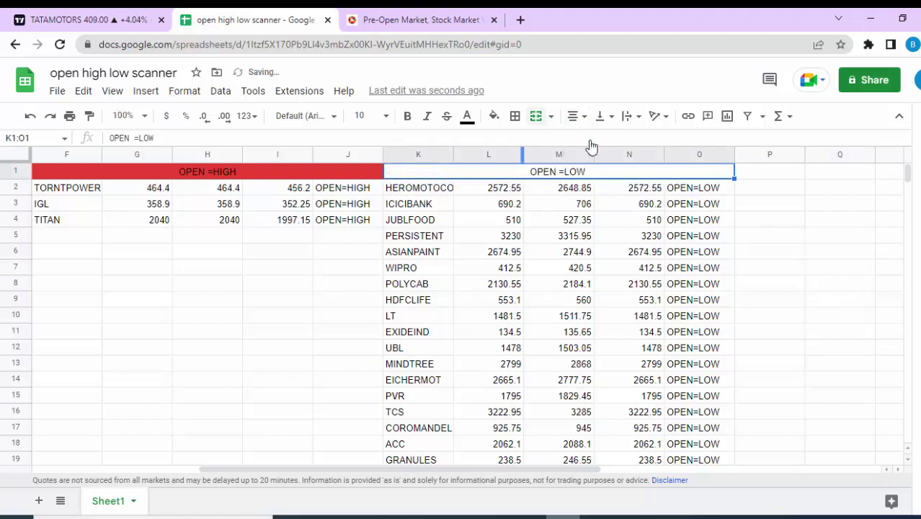
left_click(494, 116)
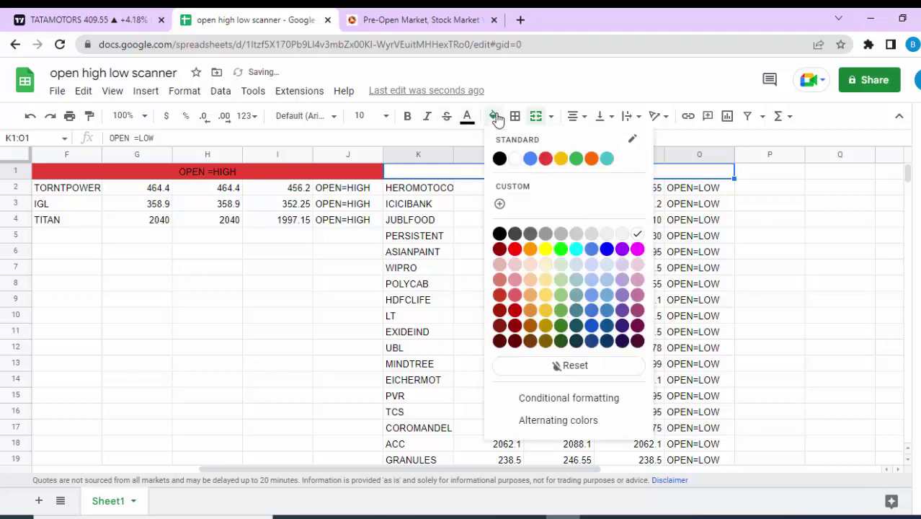
left_click(575, 159)
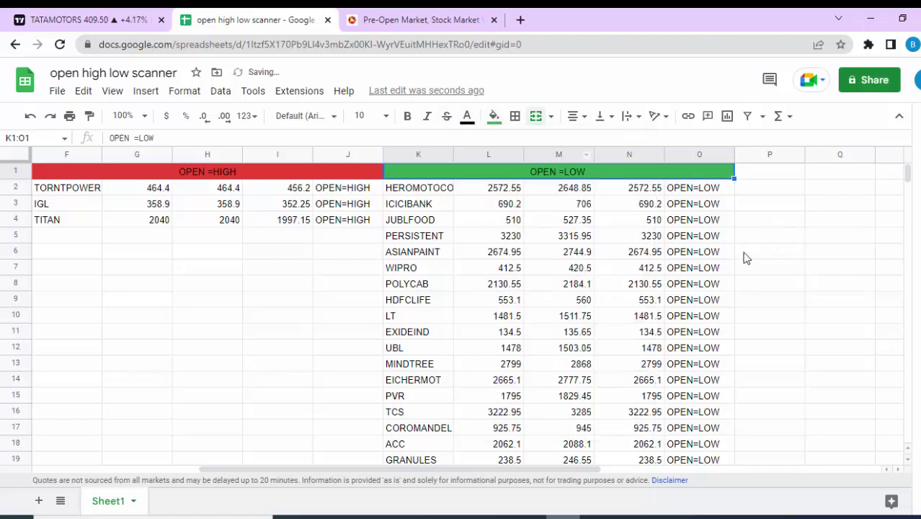
left_click(770, 219)
left_click_drag(450, 470, 283, 469)
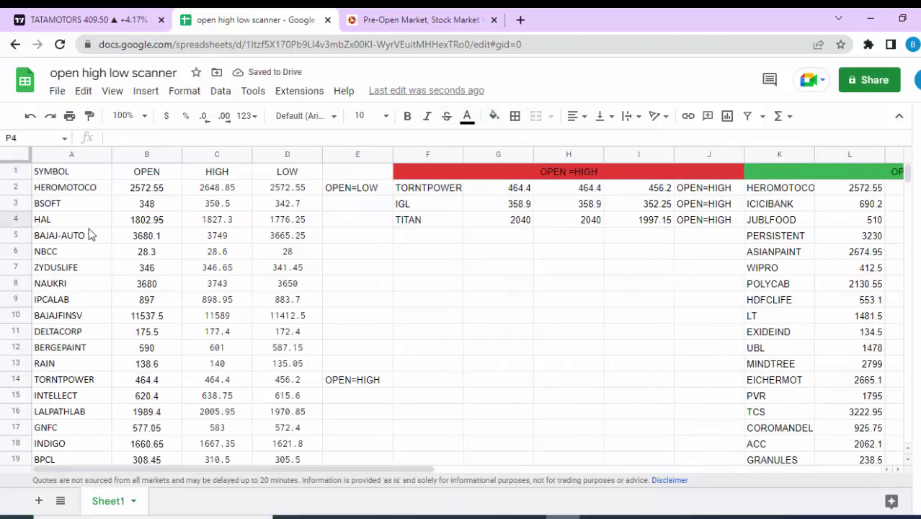
left_click(61, 158)
left_click(350, 299)
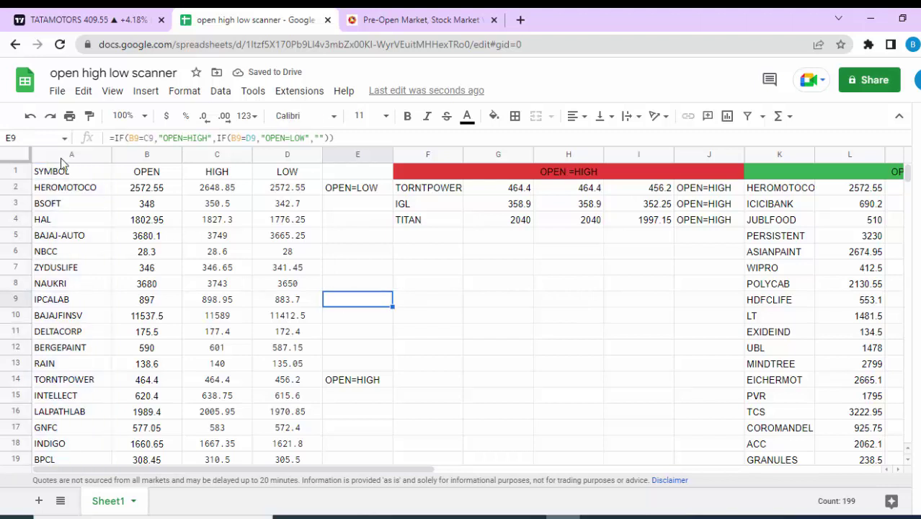
left_click_drag(52, 159, 337, 159)
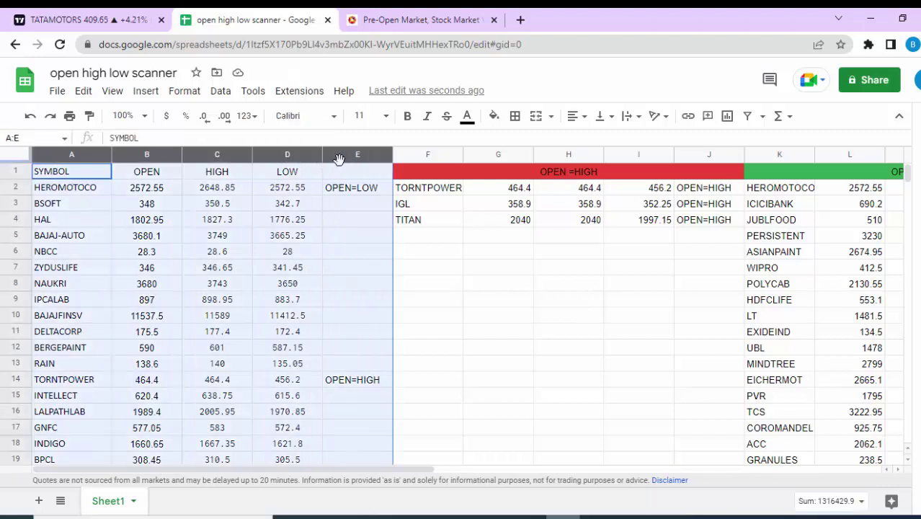
right_click(337, 158)
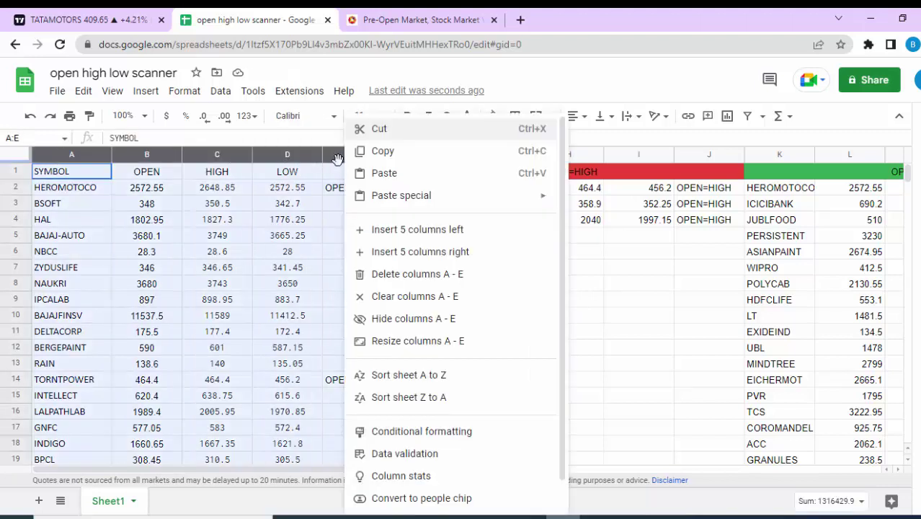
left_click(398, 320)
left_click(282, 320)
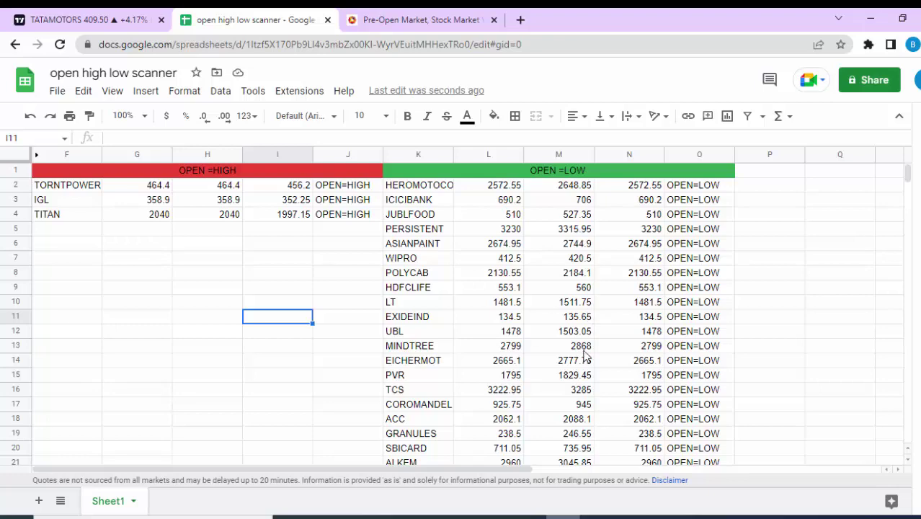
scroll(582, 354, "down", 1)
scroll(582, 349, "up", 1)
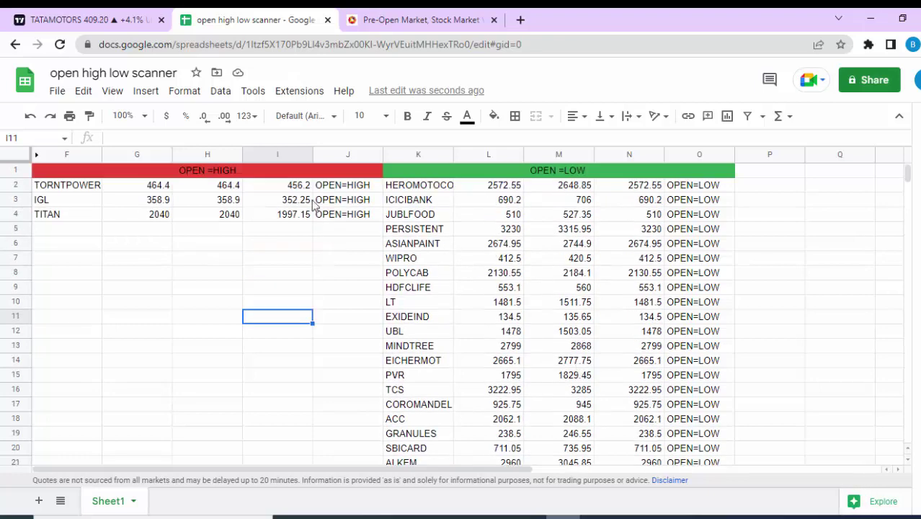
scroll(240, 245, "down", 1)
scroll(242, 246, "up", 1)
scroll(453, 232, "down", 1)
scroll(461, 230, "down", 5)
scroll(462, 231, "up", 6)
scroll(480, 315, "down", 2)
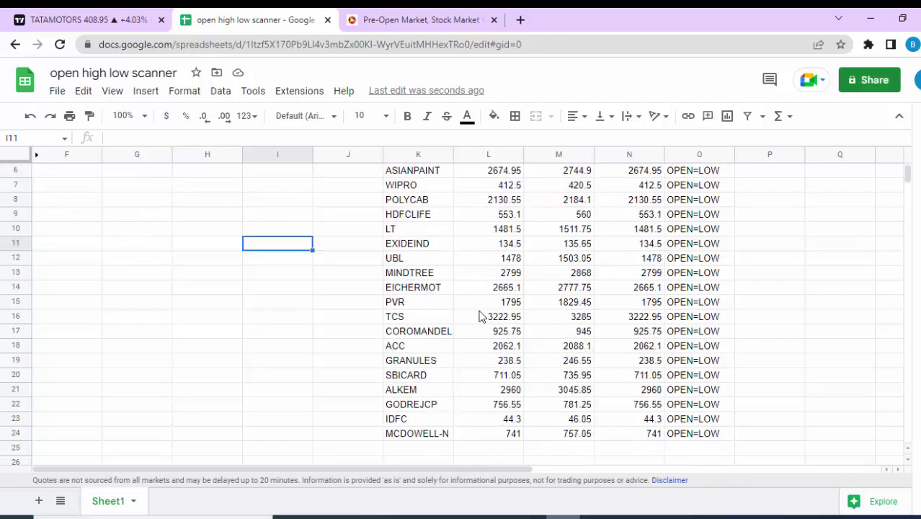
scroll(465, 313, "up", 2)
left_click(36, 157)
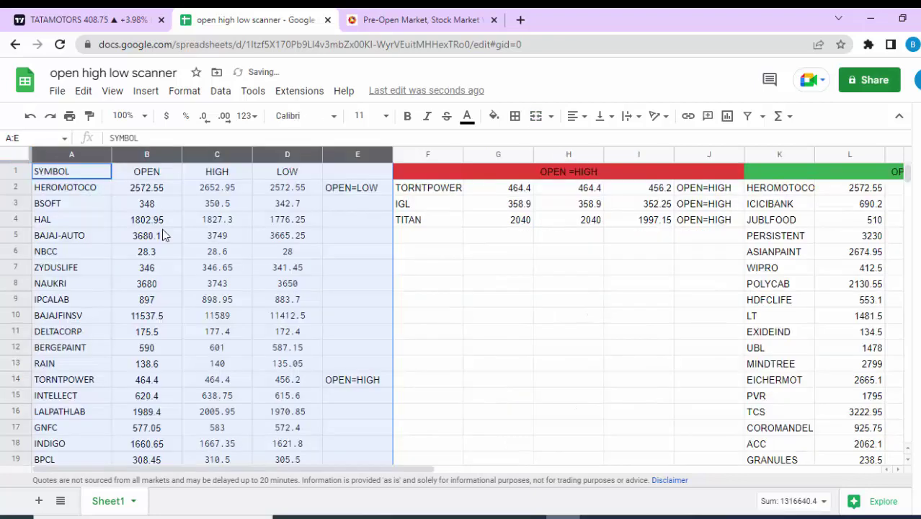
Filter the NSE pre-open table to the NIFTY 50 category.
left_click(422, 19)
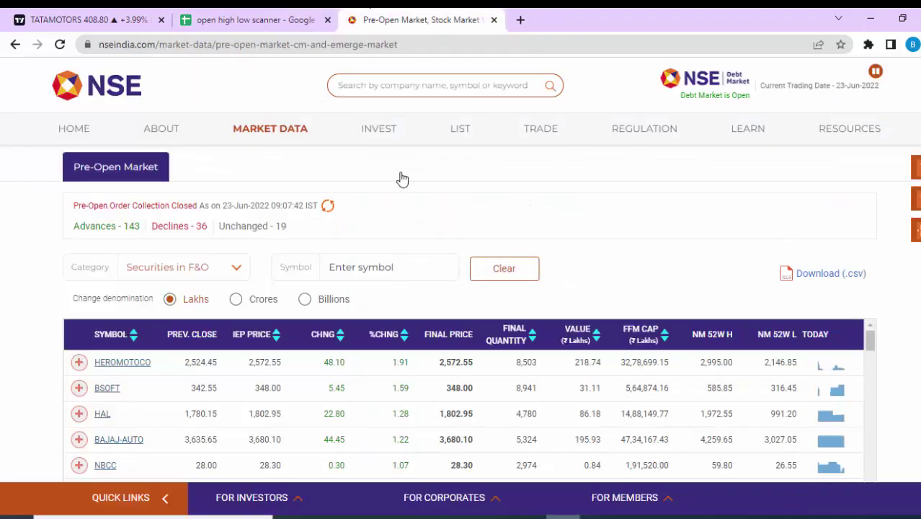
left_click(222, 273)
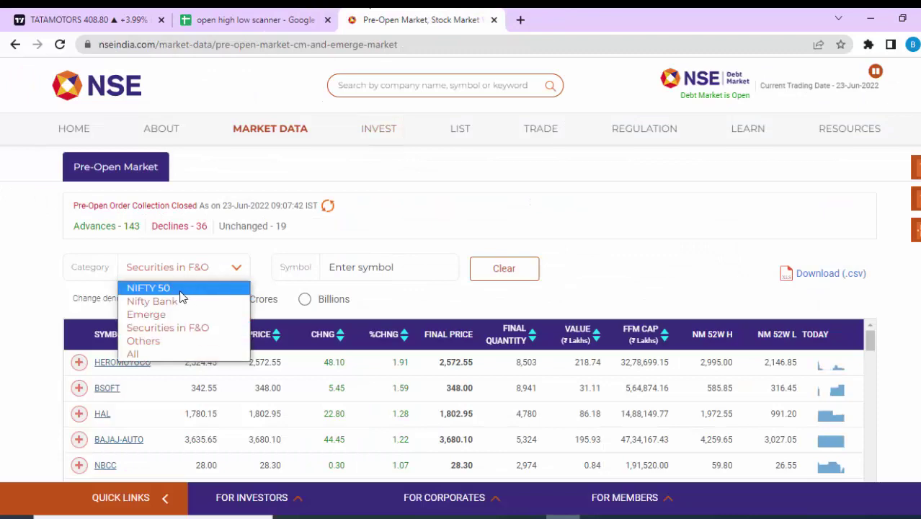
left_click(180, 291)
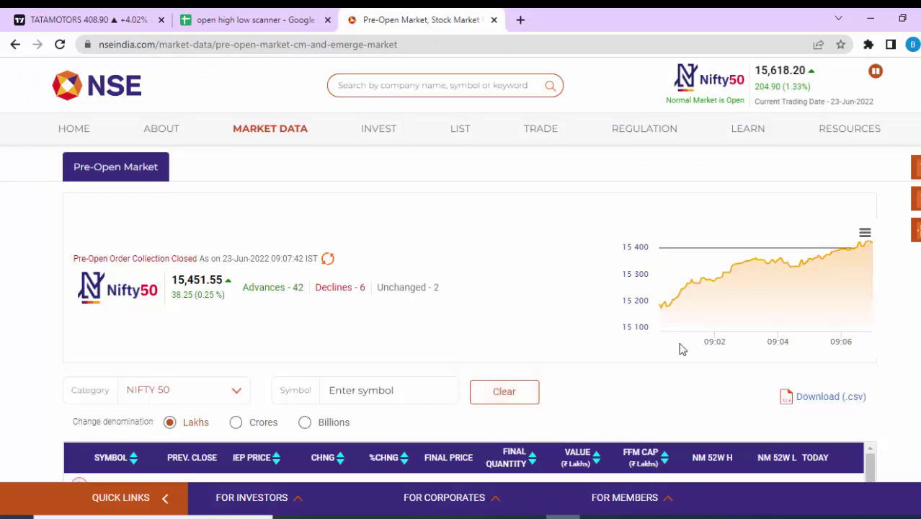
scroll(682, 350, "down", 3)
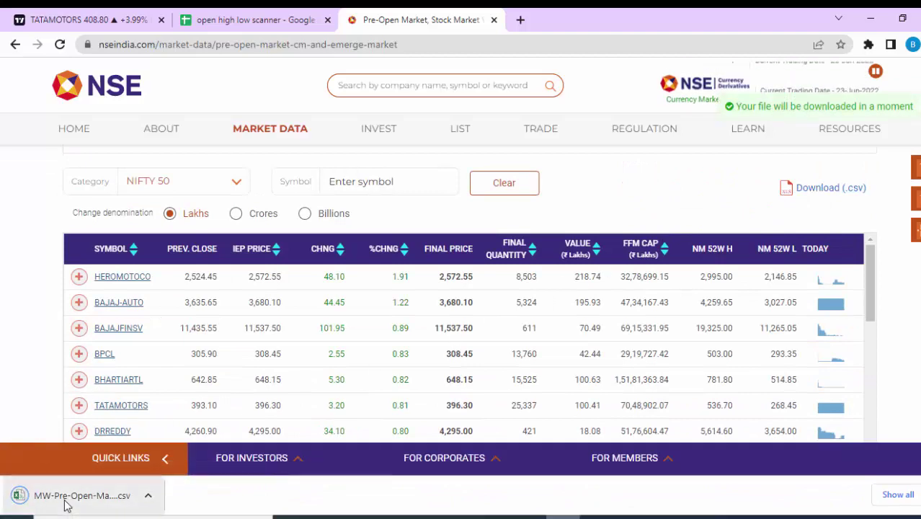
Open the downloaded NIFTY 50 CSV in Excel and copy its SYMBOL column.
left_click(65, 496)
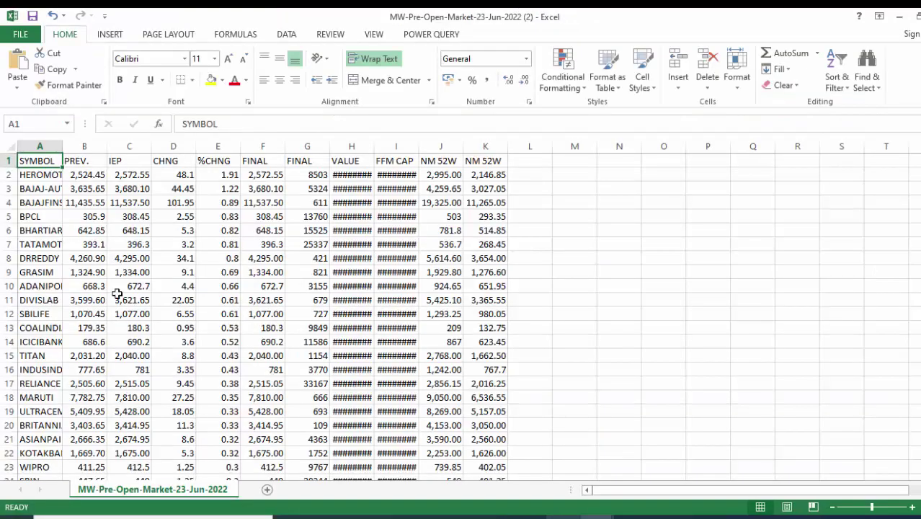
left_click(36, 145)
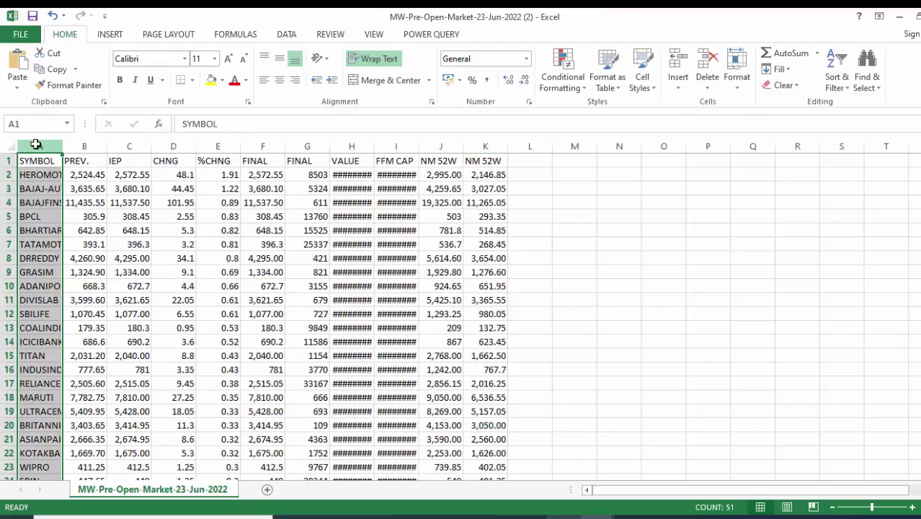
key("ctrl+c")
left_click(898, 17)
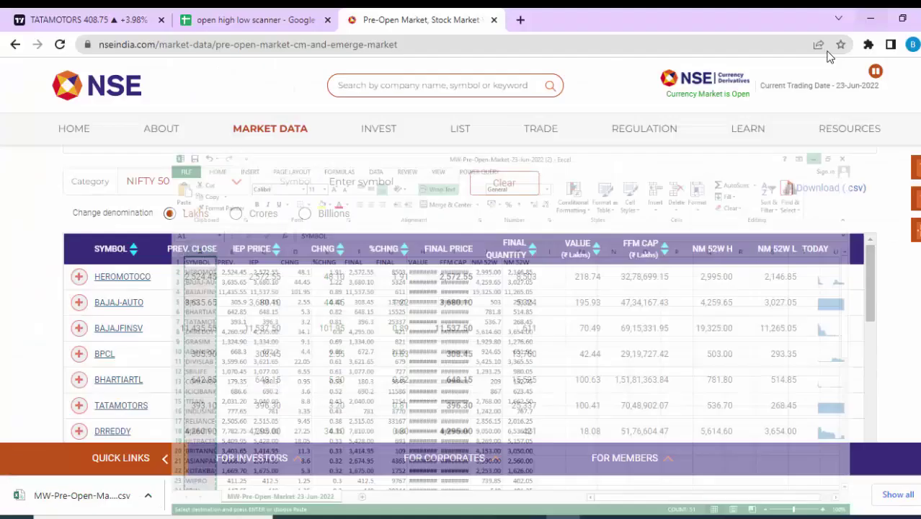
Replace the scanner's column A with the pasted NIFTY 50 symbols starting at A1.
left_click(292, 20)
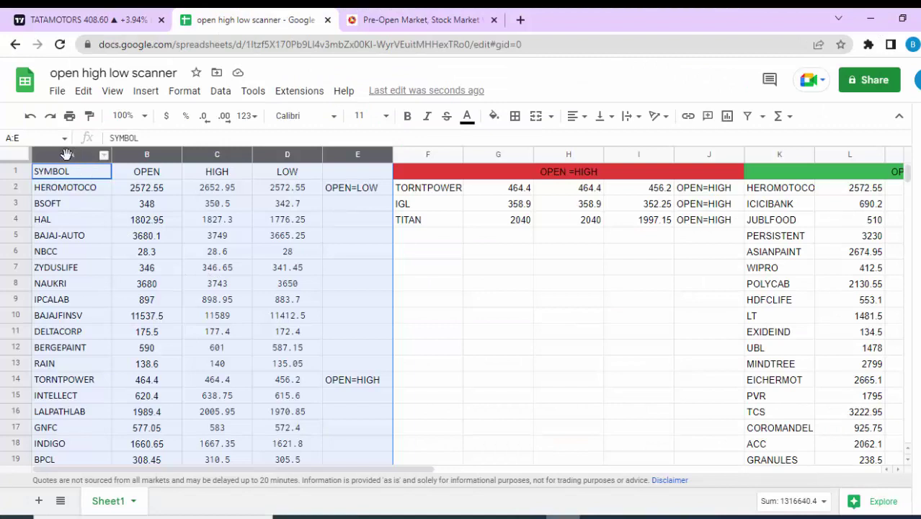
left_click(470, 290)
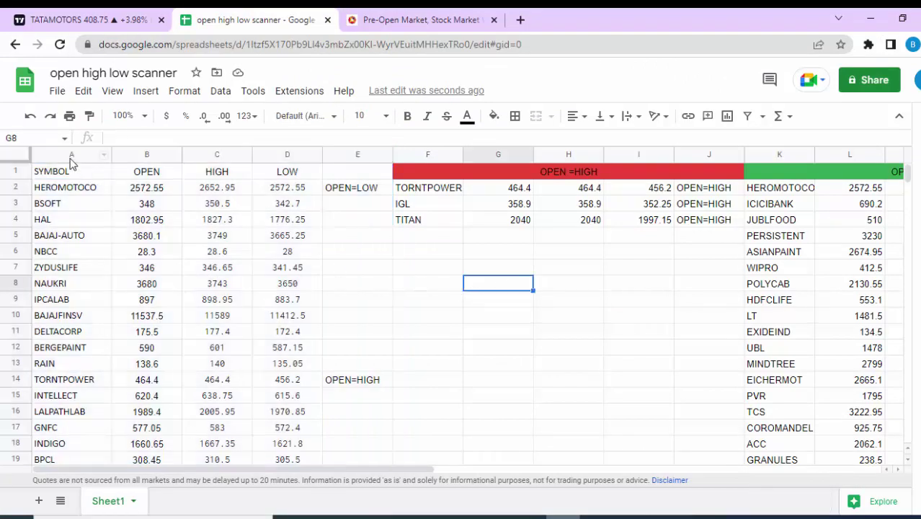
left_click(72, 155)
key("Delete")
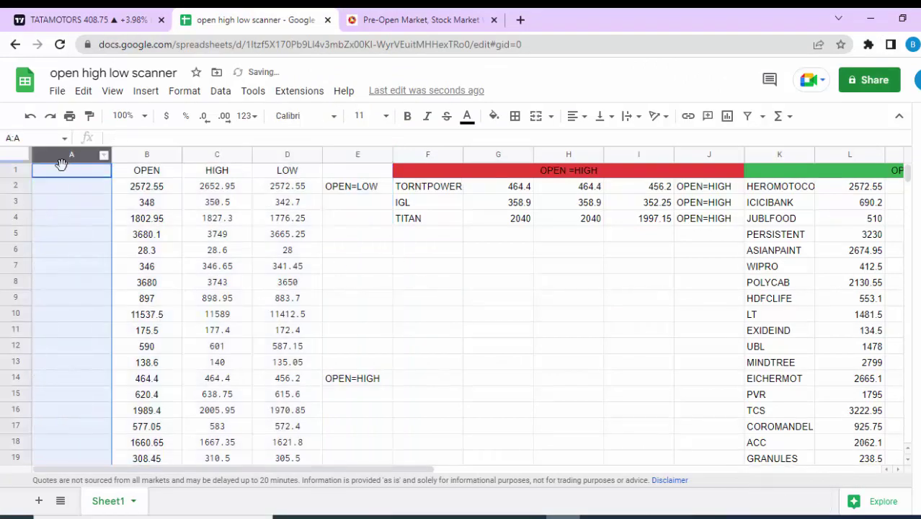
left_click(57, 178)
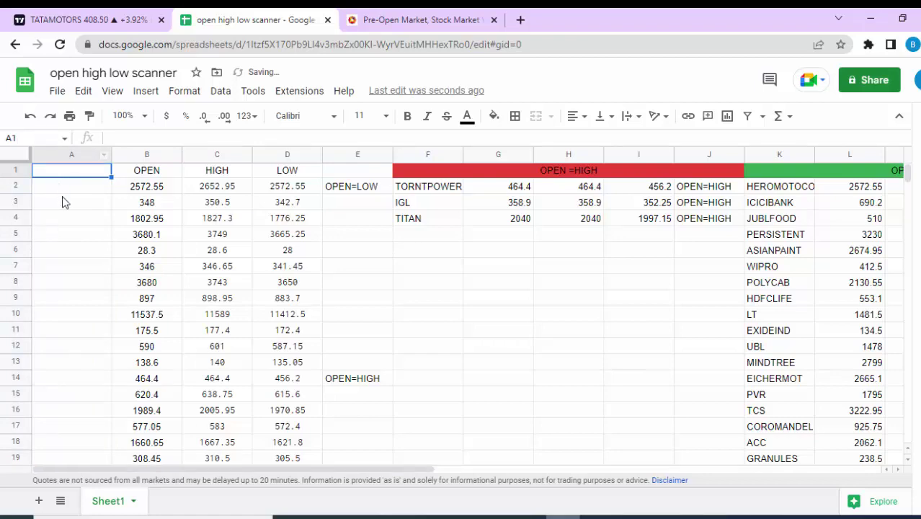
key("ctrl+v")
Review the results: only TITAN as OPEN=HIGH and eight OPEN=LOW stocks, then return to NSE.
scroll(101, 272, "down", 5)
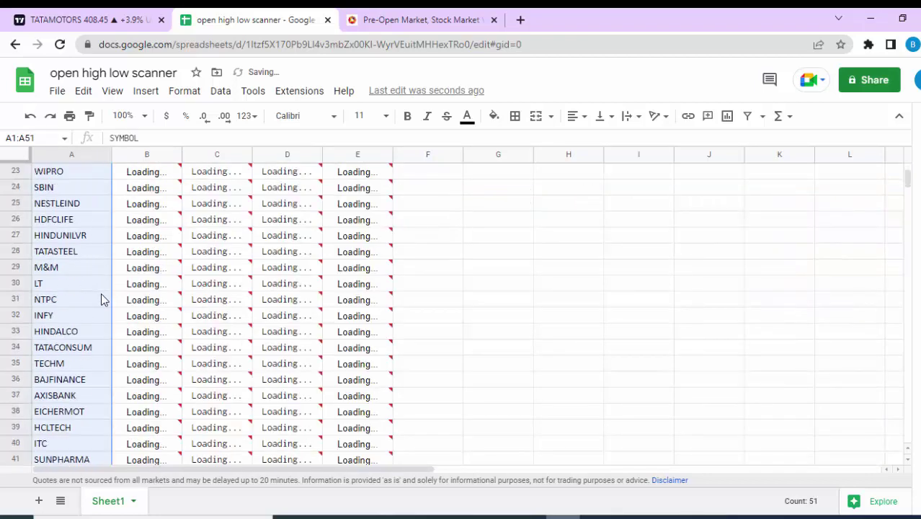
scroll(101, 274, "down", 6)
scroll(101, 278, "down", 3)
scroll(100, 279, "up", 2)
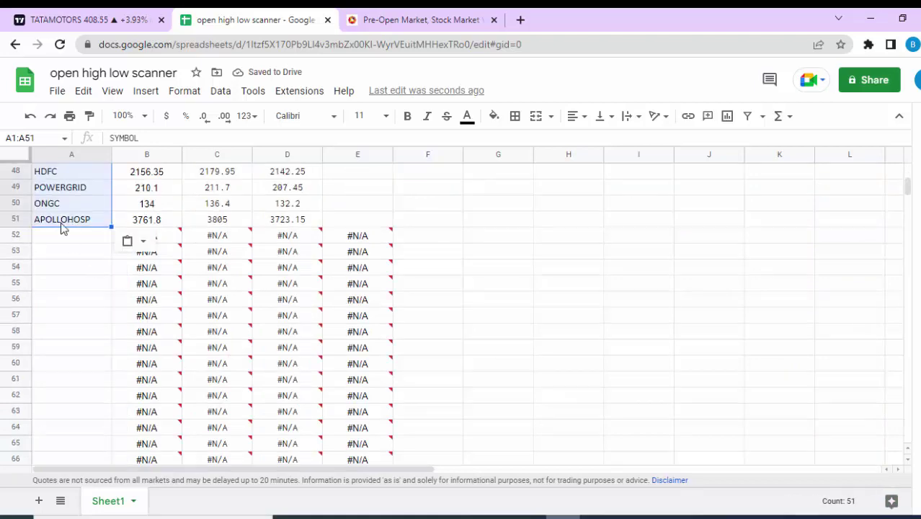
scroll(72, 225, "up", 1)
scroll(90, 229, "up", 9)
scroll(100, 236, "up", 5)
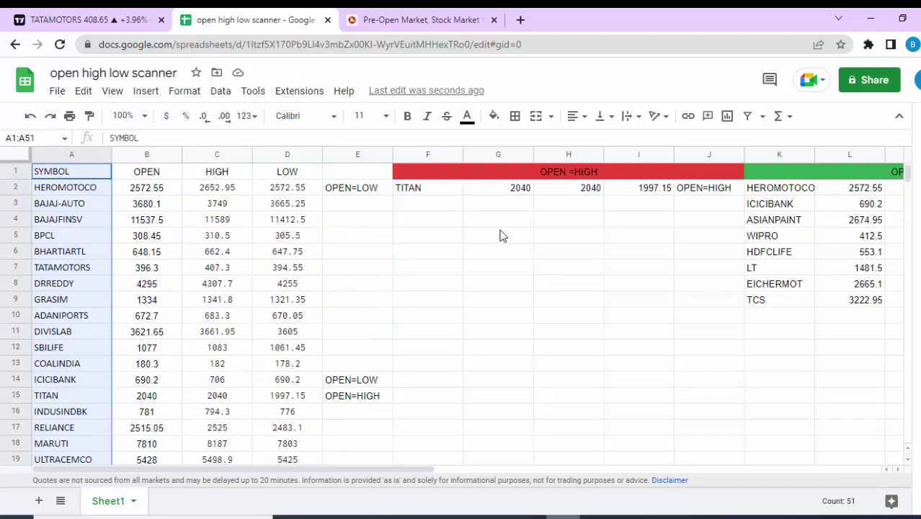
left_click_drag(412, 470, 484, 469)
left_click(422, 18)
Switch the NSE pre-open category to All, open its CSV, and widen the SYMBOL column.
left_click(236, 181)
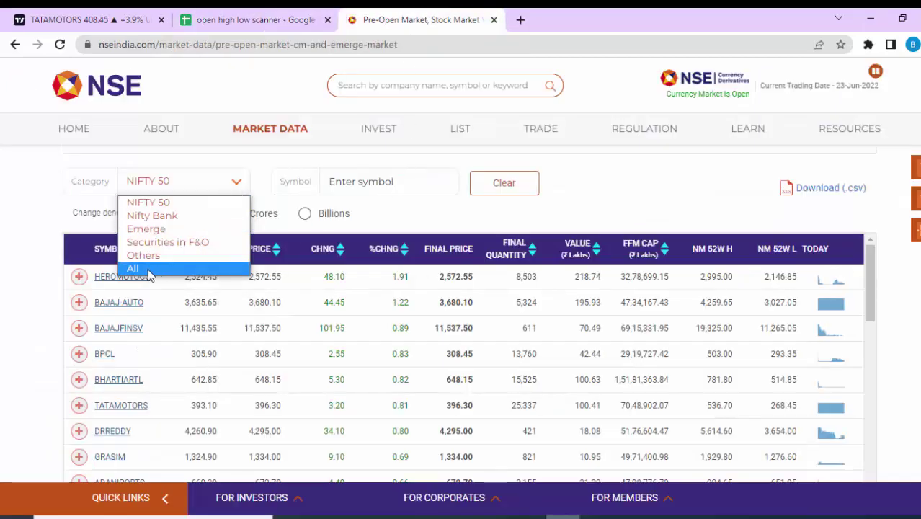
left_click(144, 270)
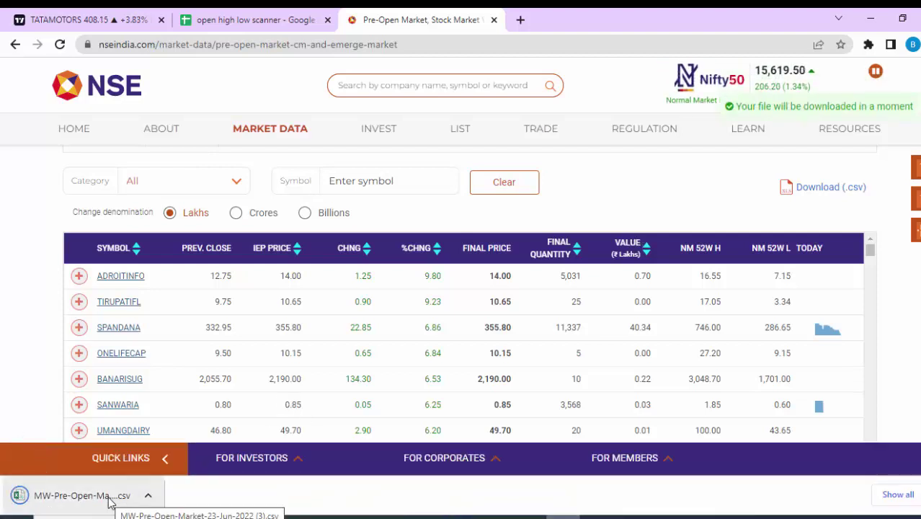
left_click(79, 495)
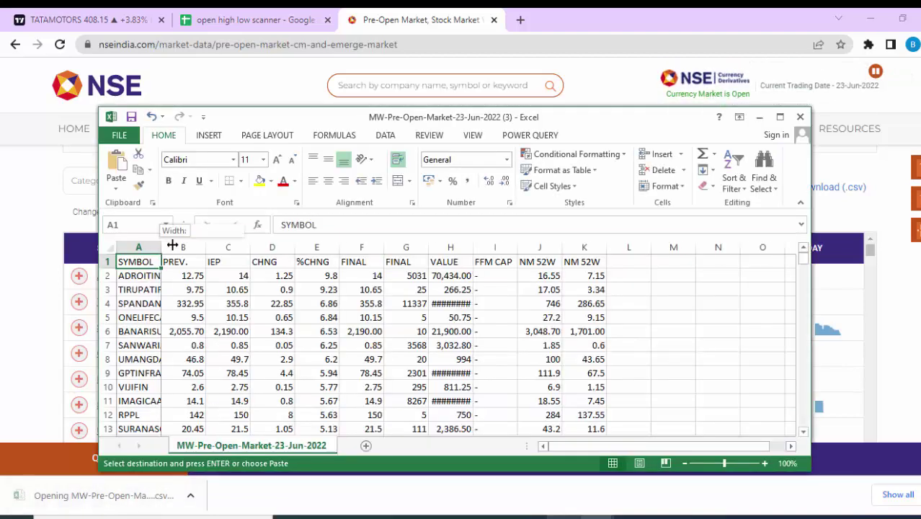
left_click_drag(161, 250, 178, 250)
left_click(143, 249)
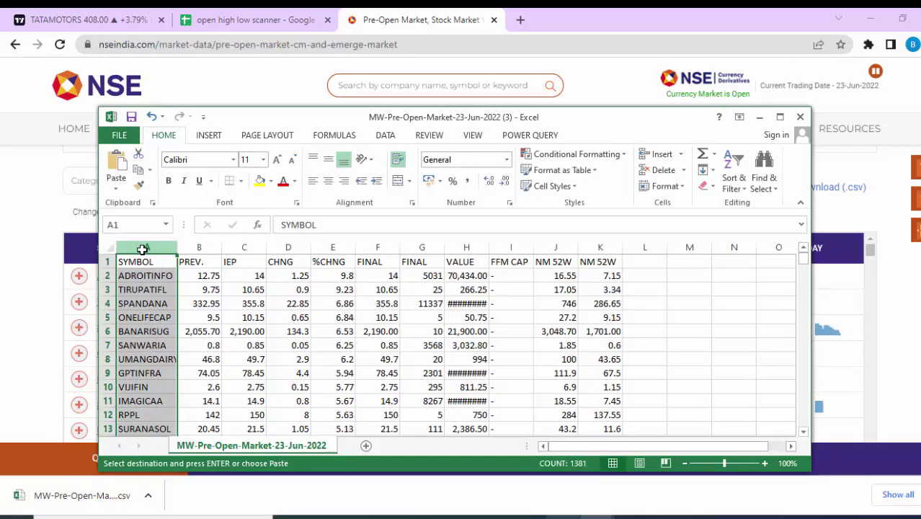
left_click(760, 117)
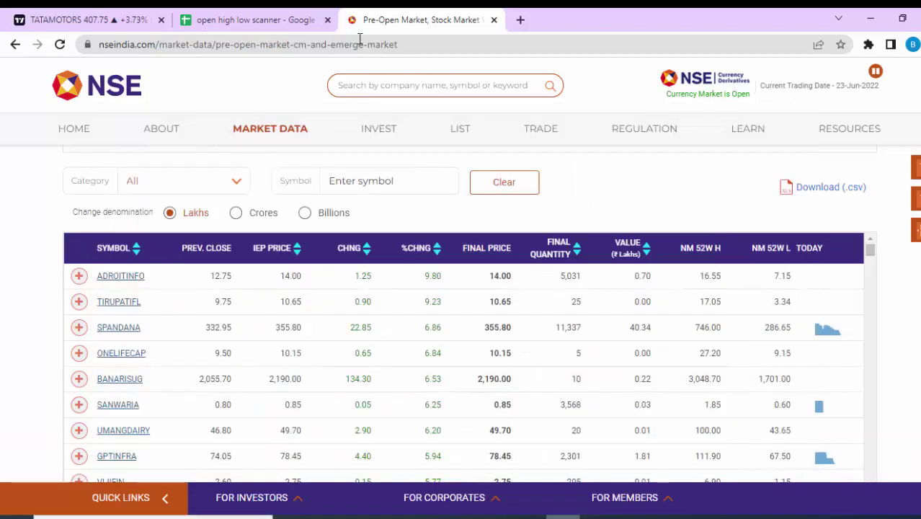
Replace column A with all 1,381 pasted pre-open symbols from A1.
left_click(238, 19)
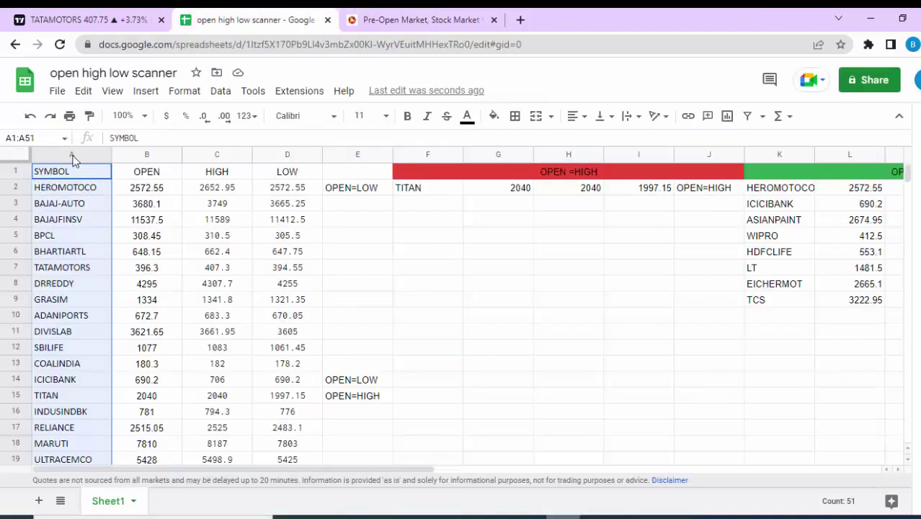
key("Delete")
left_click(59, 175)
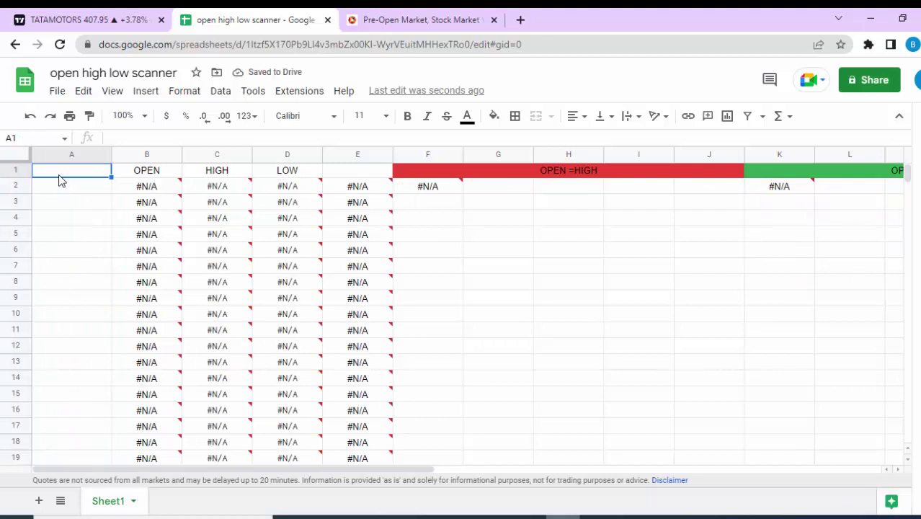
key("ctrl+v")
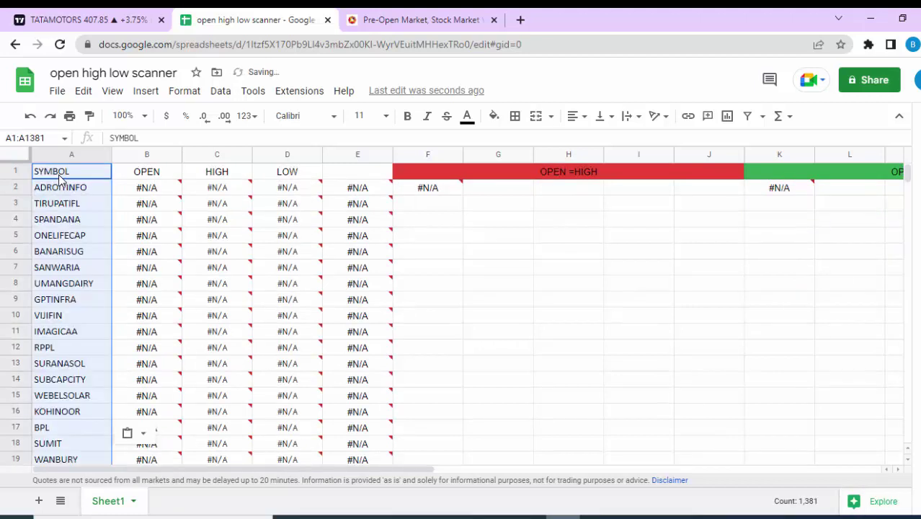
Scroll to the last row with formulas and select B199 (PRINCEPIPE).
scroll(161, 286, "down", 3)
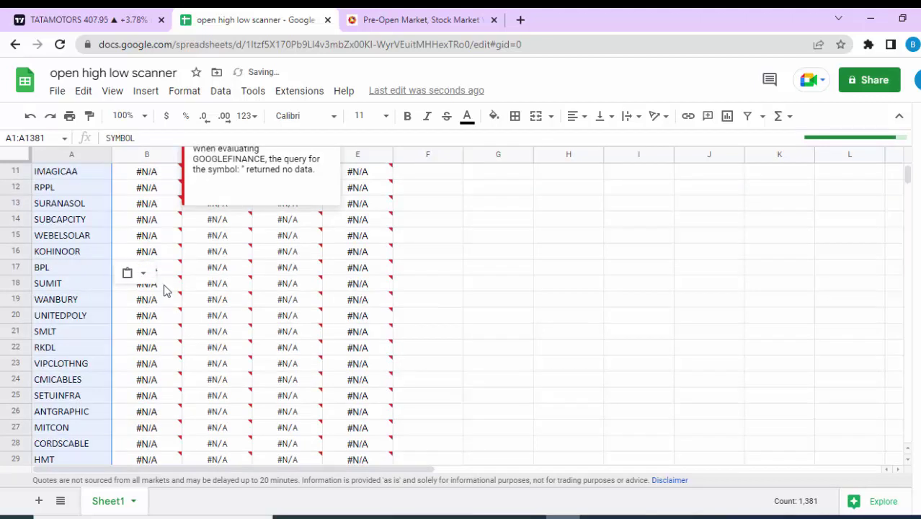
scroll(163, 290, "down", 8)
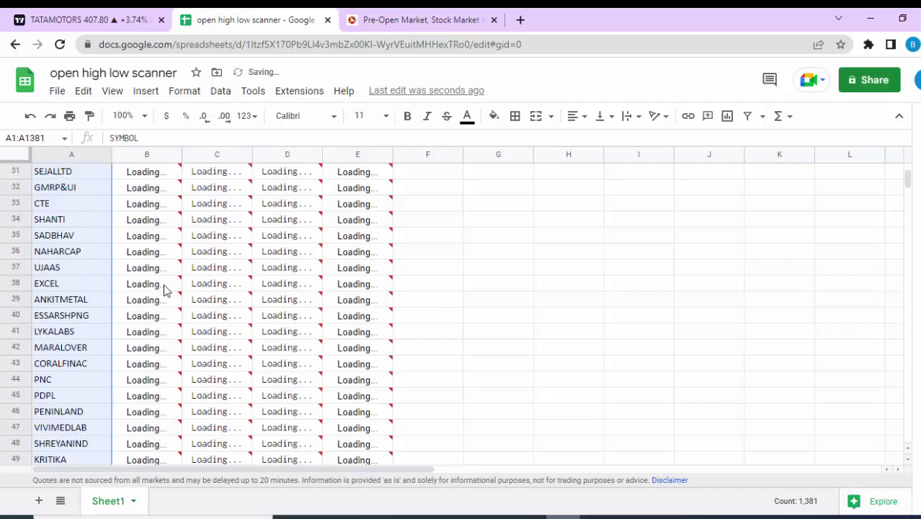
scroll(164, 289, "down", 2)
scroll(166, 292, "down", 4)
scroll(170, 303, "down", 5)
scroll(173, 309, "down", 9)
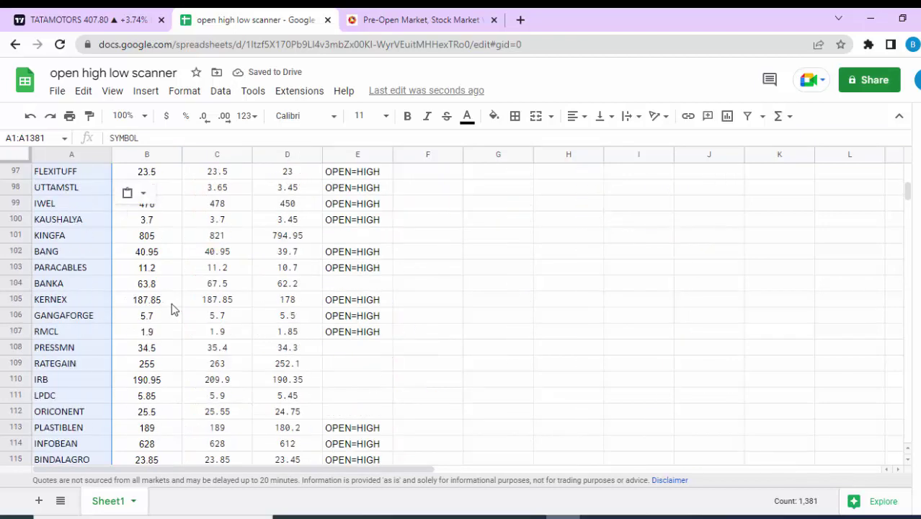
scroll(177, 307, "up", 3)
scroll(322, 328, "up", 2)
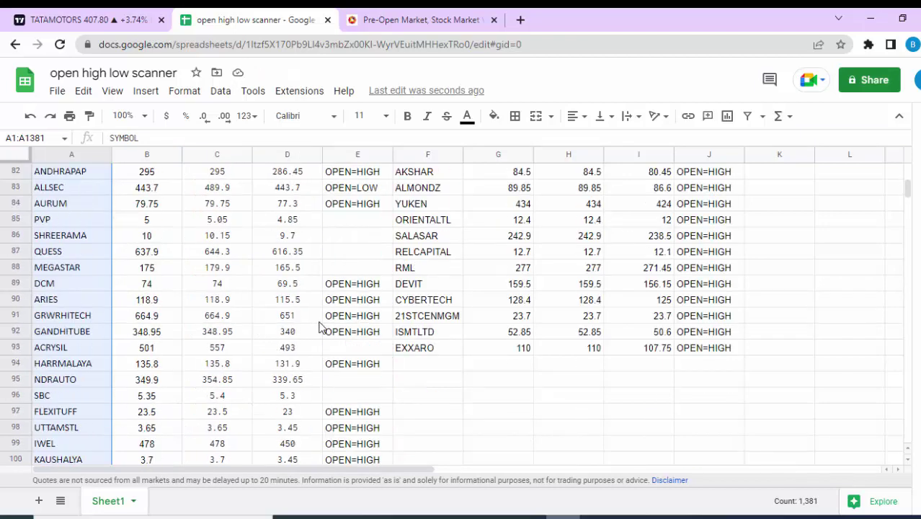
scroll(321, 328, "down", 7)
scroll(321, 328, "down", 10)
scroll(322, 328, "down", 8)
scroll(318, 326, "down", 12)
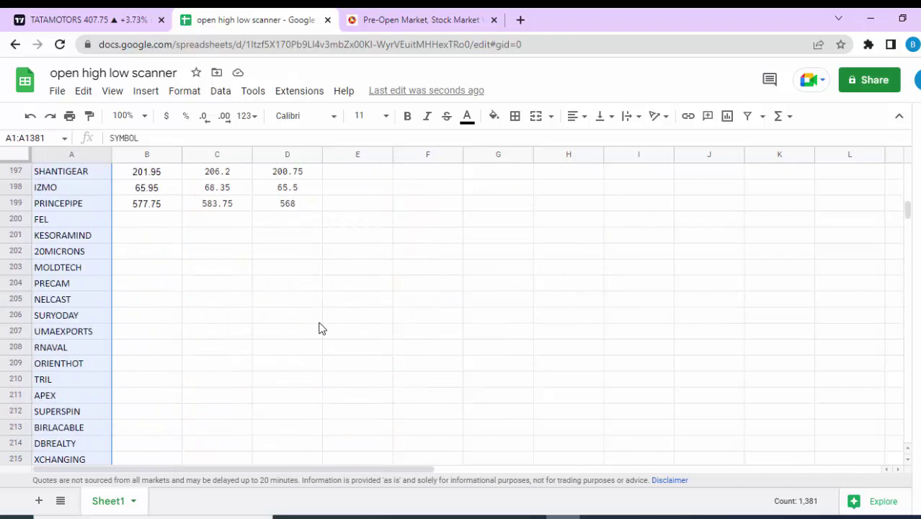
scroll(319, 325, "up", 2)
scroll(140, 325, "up", 1)
left_click(140, 323)
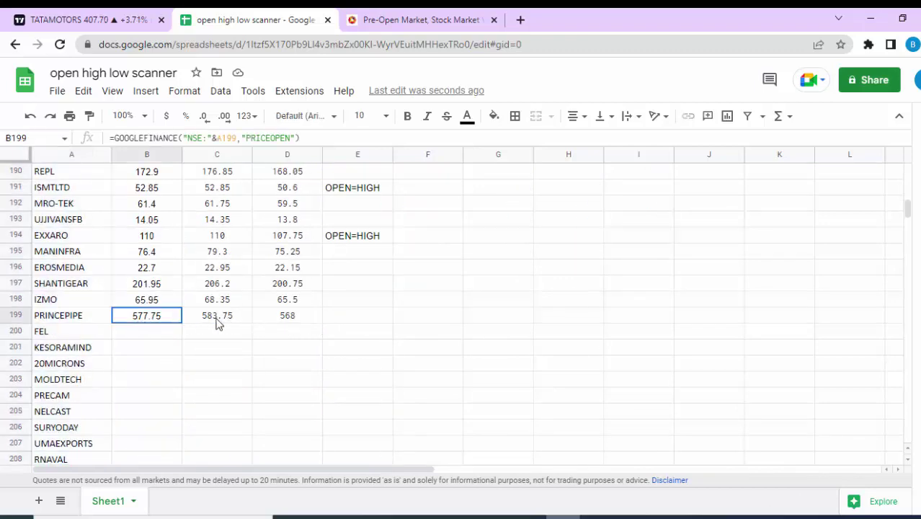
Extend the B199:E199 price and flag formulas down to row 1381 (MAHAPEXLTD).
left_click_drag(140, 323, 391, 322)
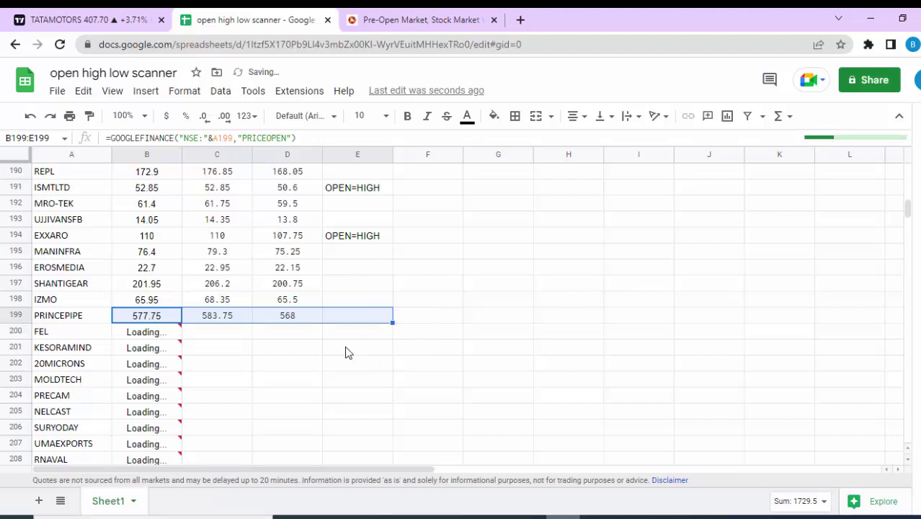
scroll(576, 318, "down", 7)
scroll(415, 327, "down", 7)
scroll(416, 326, "down", 7)
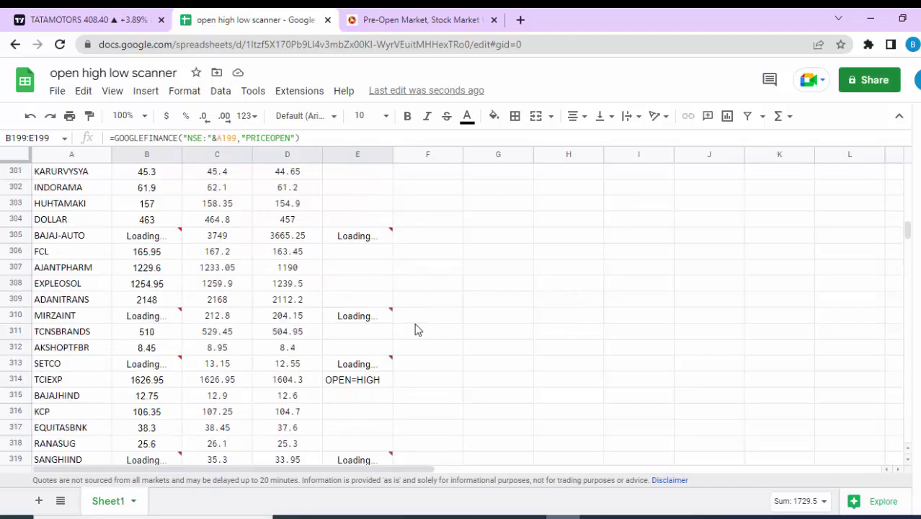
scroll(417, 329, "down", 7)
scroll(504, 324, "down", 3)
scroll(793, 274, "down", 6)
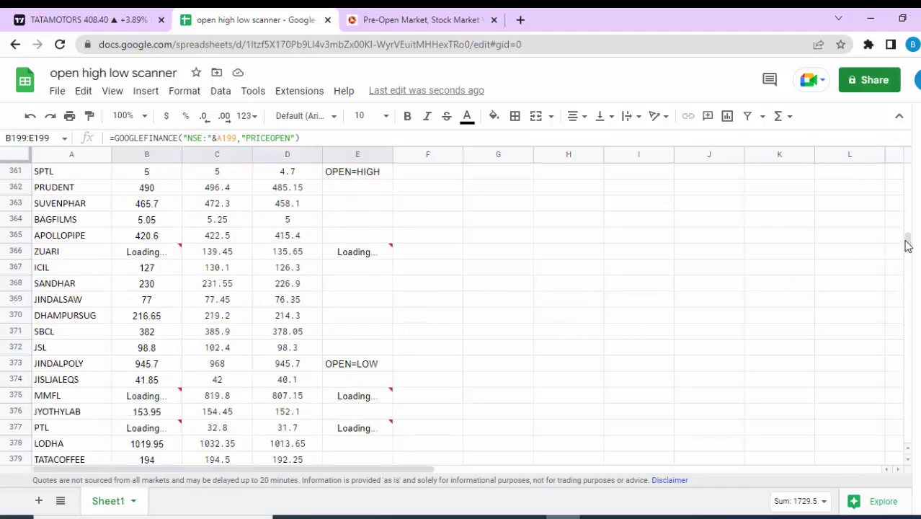
left_click_drag(907, 287, 907, 436)
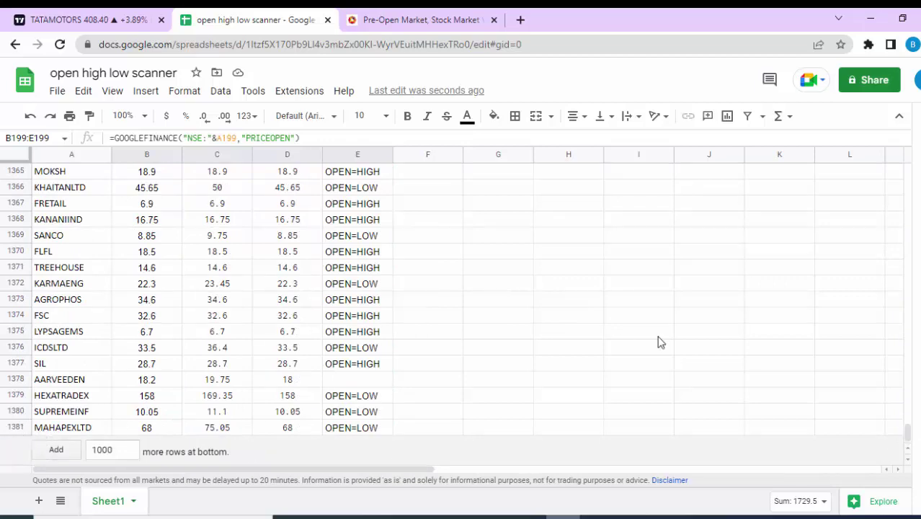
Scroll through the refreshed OPEN =HIGH list, now starting with ADROITINFO.
scroll(809, 347, "up", 5)
left_click_drag(910, 427, 910, 170)
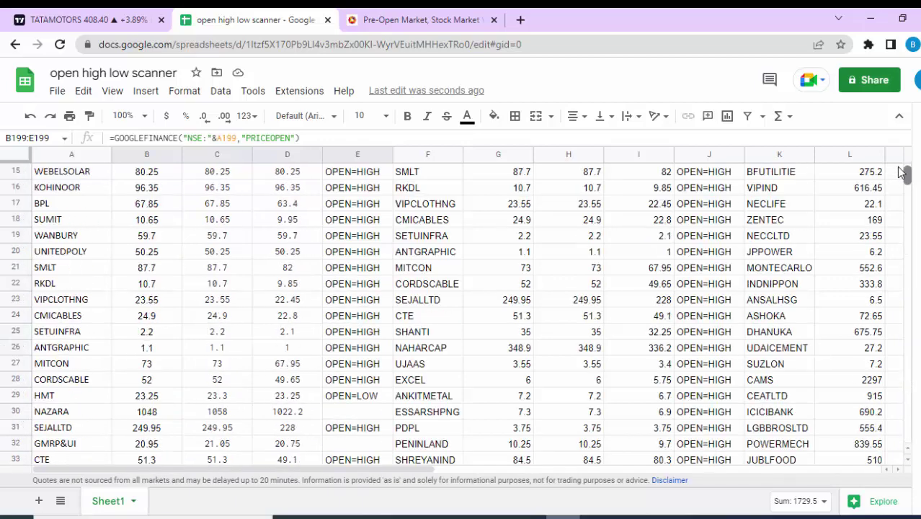
scroll(604, 298, "down", 2)
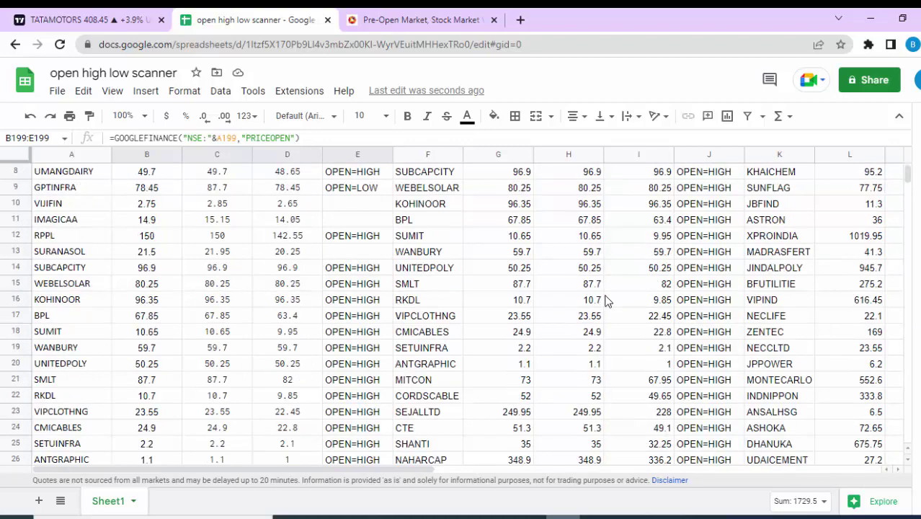
scroll(627, 377, "down", 4)
scroll(729, 378, "down", 3)
scroll(729, 378, "up", 5)
scroll(786, 216, "up", 5)
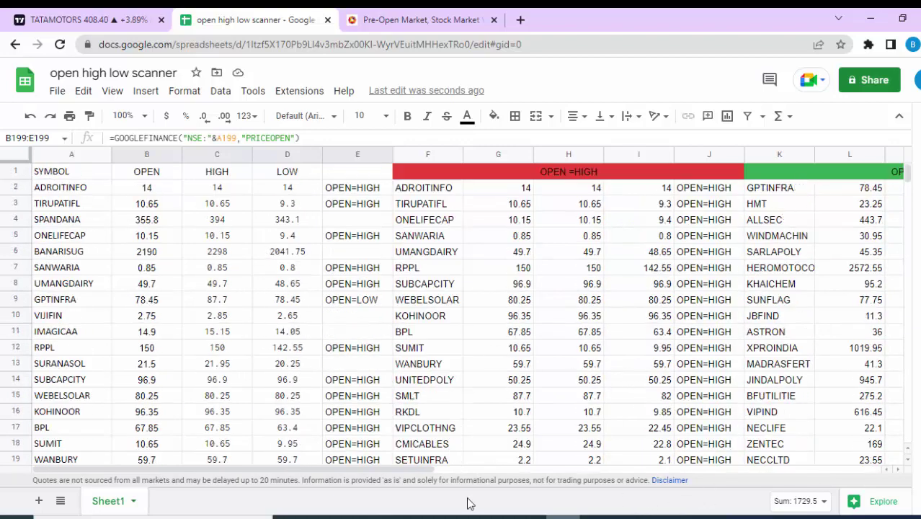
Check the OPEN =LOW list starting with GPTINFRA, then select source columns A–E.
scroll(493, 472, "right", 4)
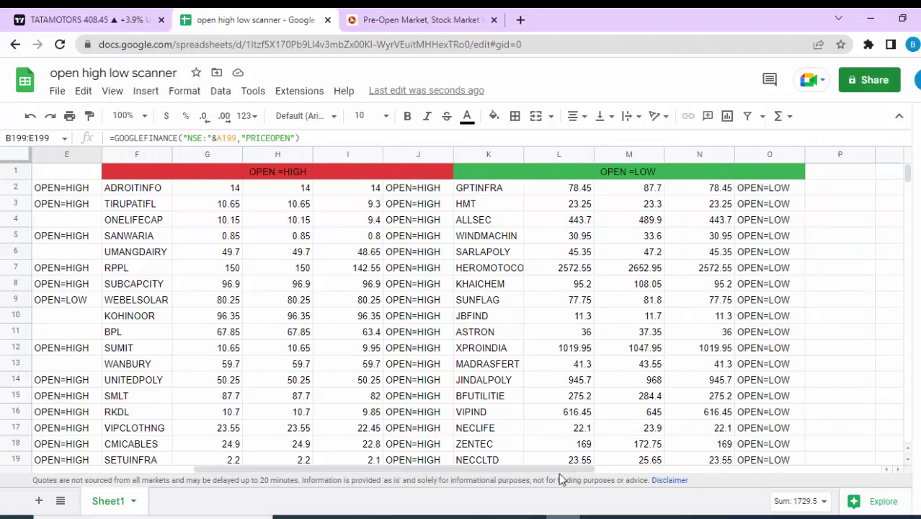
scroll(486, 310, "down", 10)
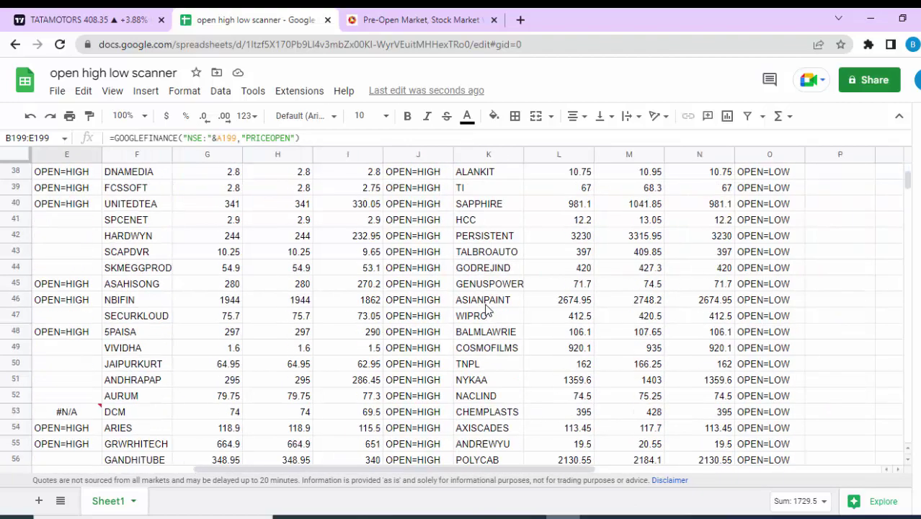
scroll(487, 310, "down", 4)
scroll(486, 310, "up", 5)
scroll(487, 310, "up", 9)
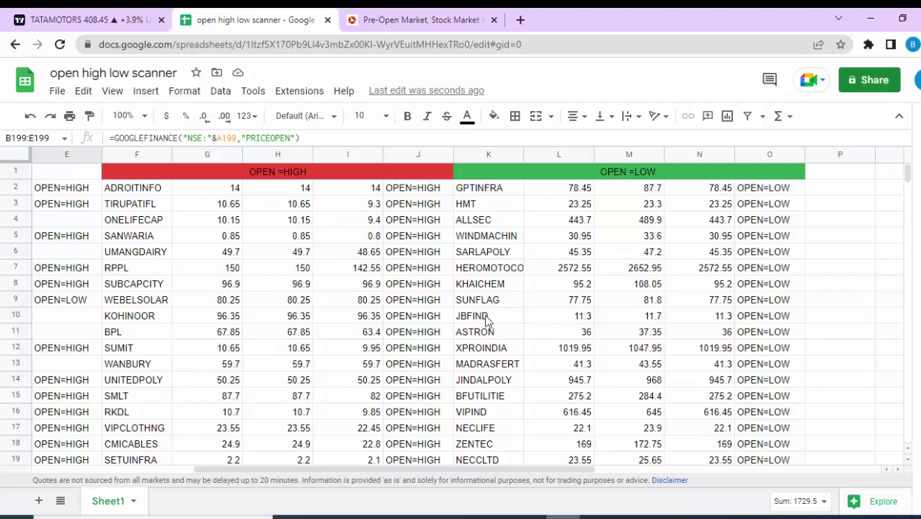
left_click_drag(452, 468, 274, 467)
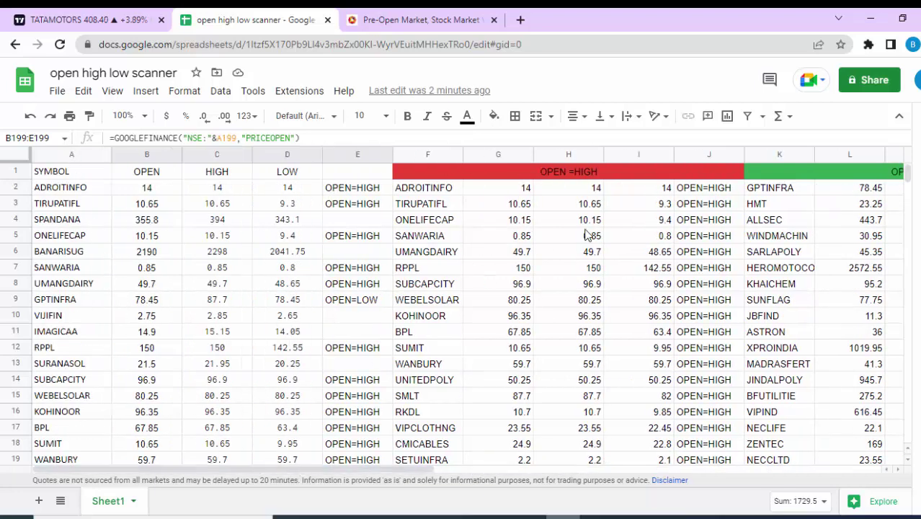
left_click_drag(71, 155, 353, 155)
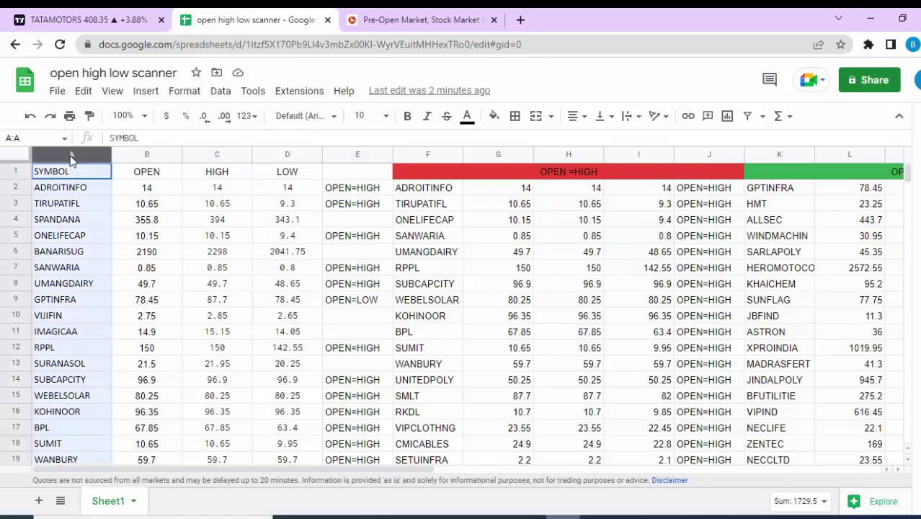
Hide columns A–E and review the remaining red OPEN =HIGH and green OPEN =LOW lists.
right_click(347, 156)
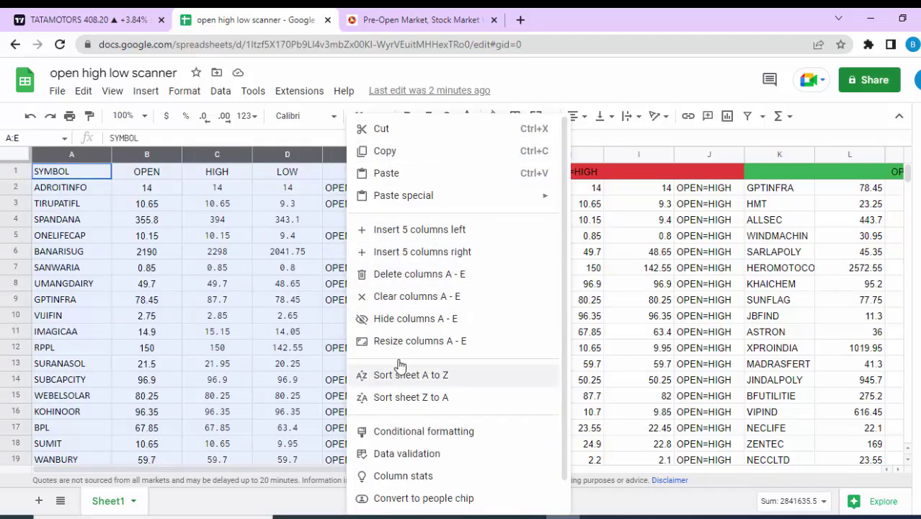
left_click(409, 321)
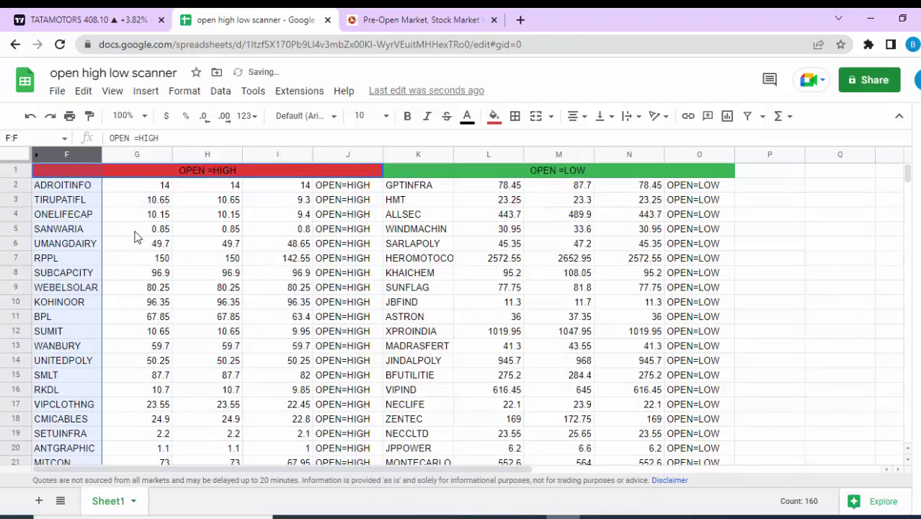
left_click(819, 292)
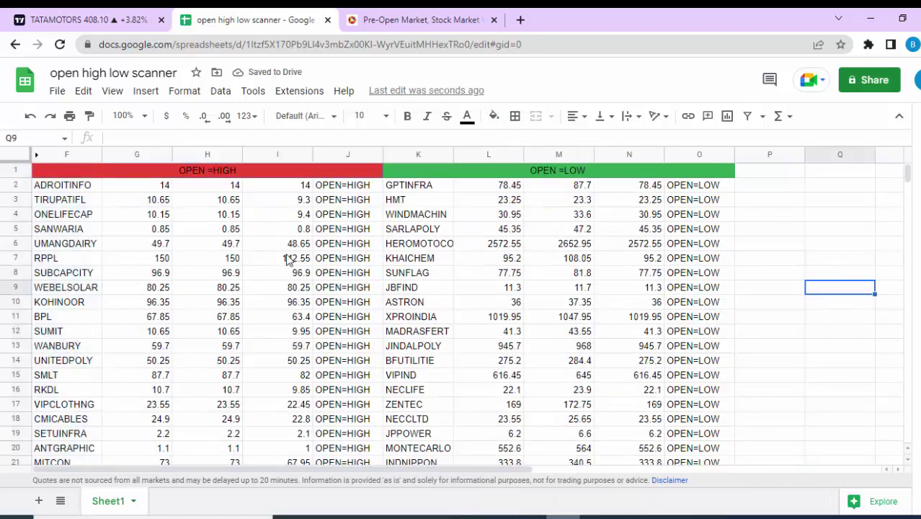
scroll(533, 215, "down", 3)
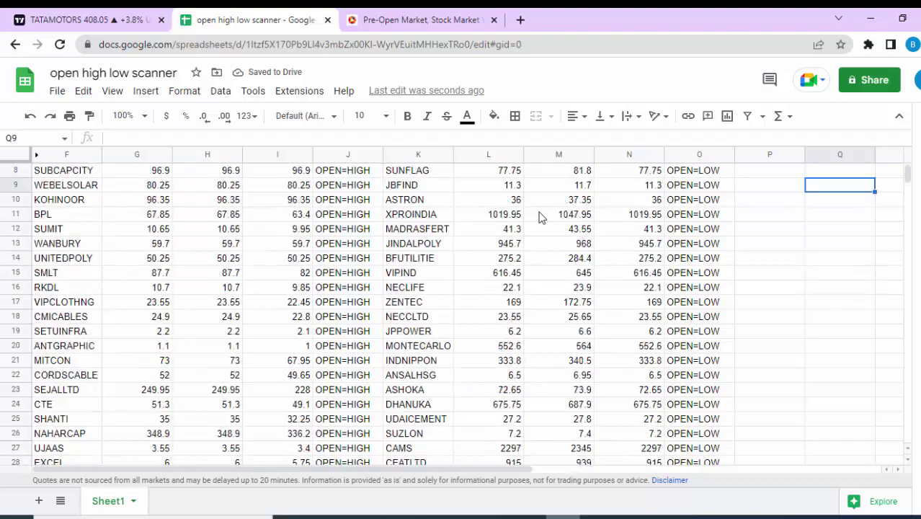
scroll(537, 216, "down", 3)
scroll(542, 218, "down", 4)
scroll(542, 218, "up", 2)
scroll(543, 217, "up", 4)
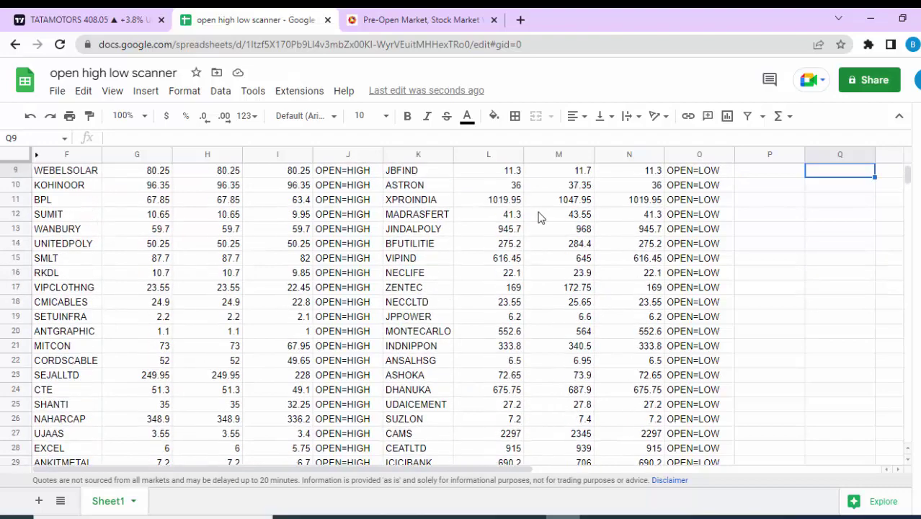
scroll(542, 218, "up", 3)
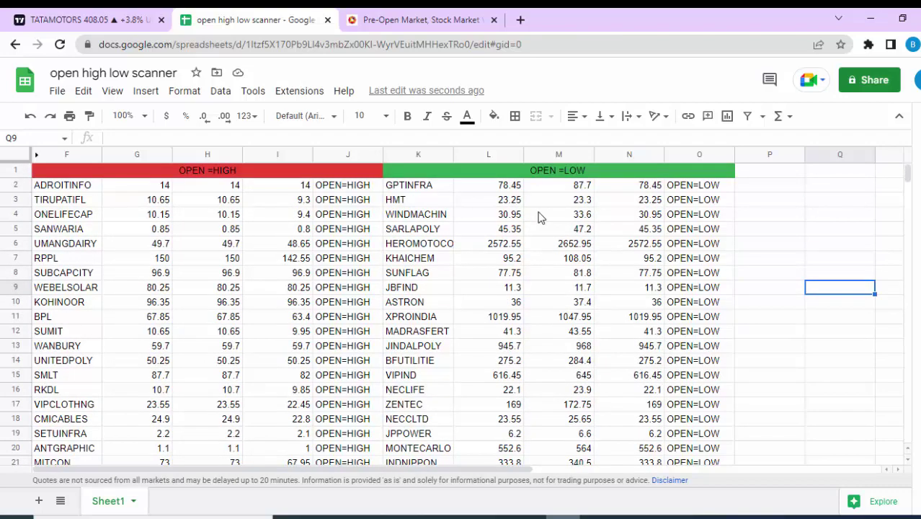